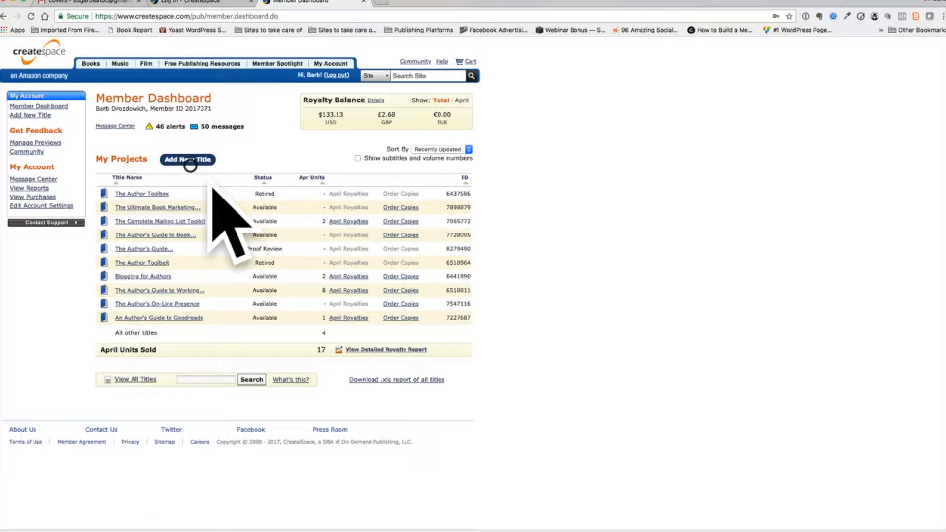
# Start a new paperback project named "How to Self-Publish a Book" with the Guided setup process
pyautogui.click(200, 161)
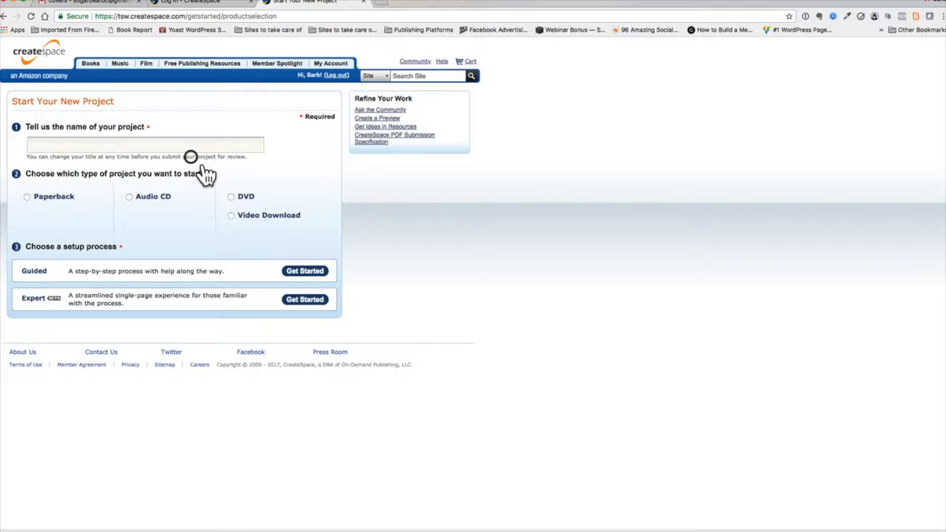
pyautogui.click(121, 147)
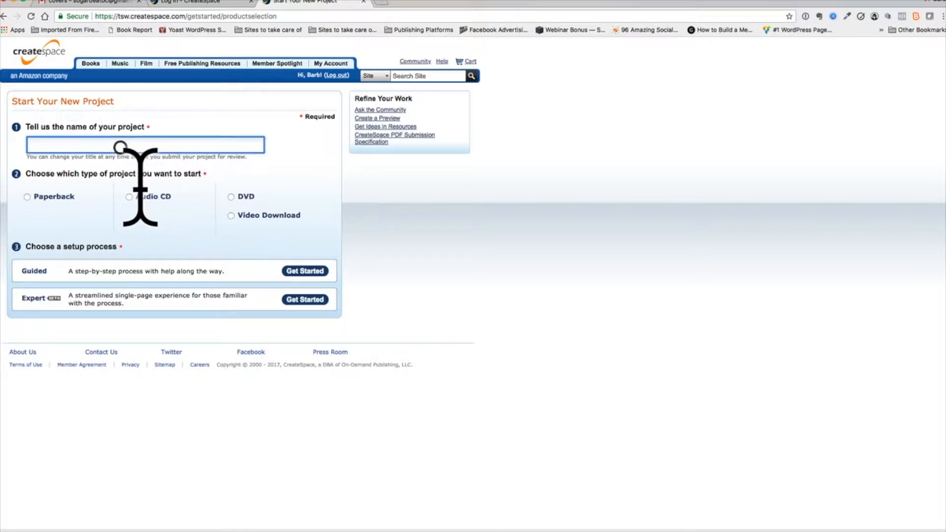
pyautogui.write('How to Sl')
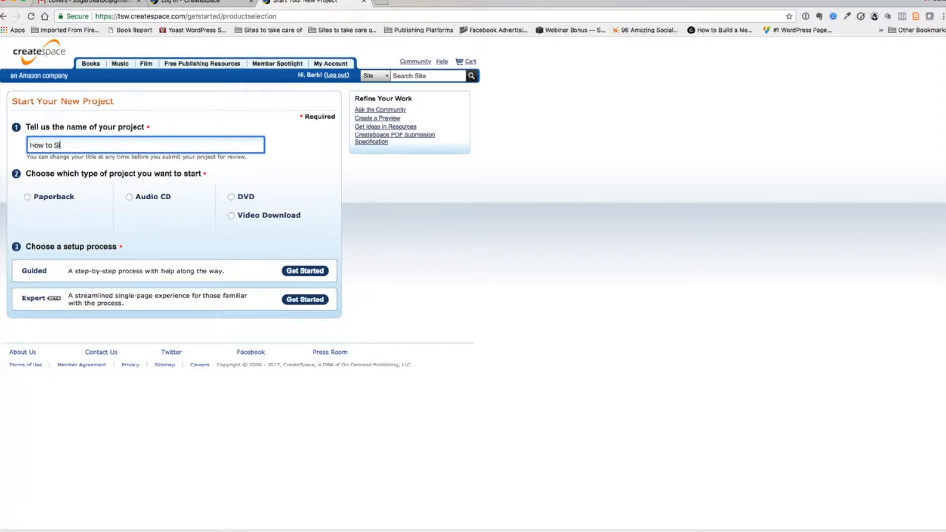
pyautogui.write('elf-Publish a Book')
pyautogui.click(30, 196)
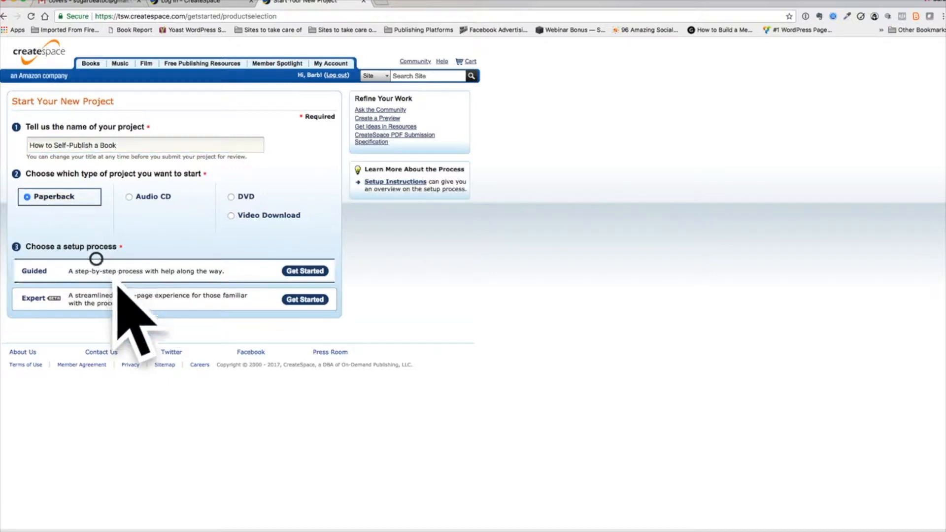
pyautogui.click(322, 269)
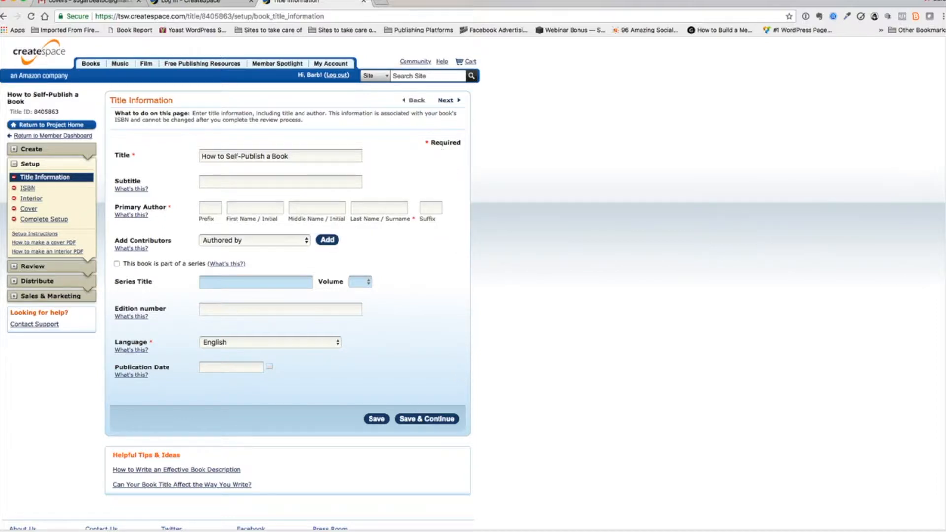
# Copy the subtitle "For the Technology Challenged Author" from the blurb document in Word into the book's Subtitle field
pyautogui.press('super+Tab')
pyautogui.scroll(-10, 870, 269)
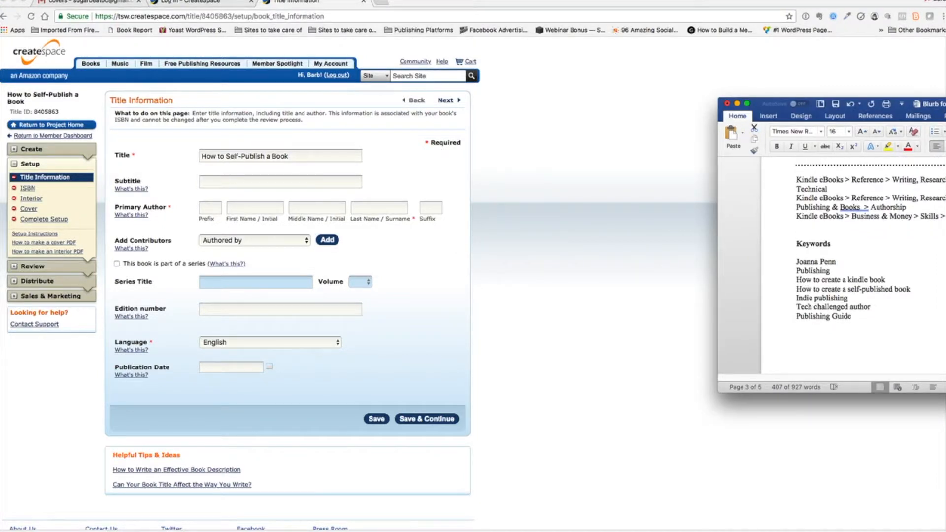
pyautogui.scroll(15, 853, 266)
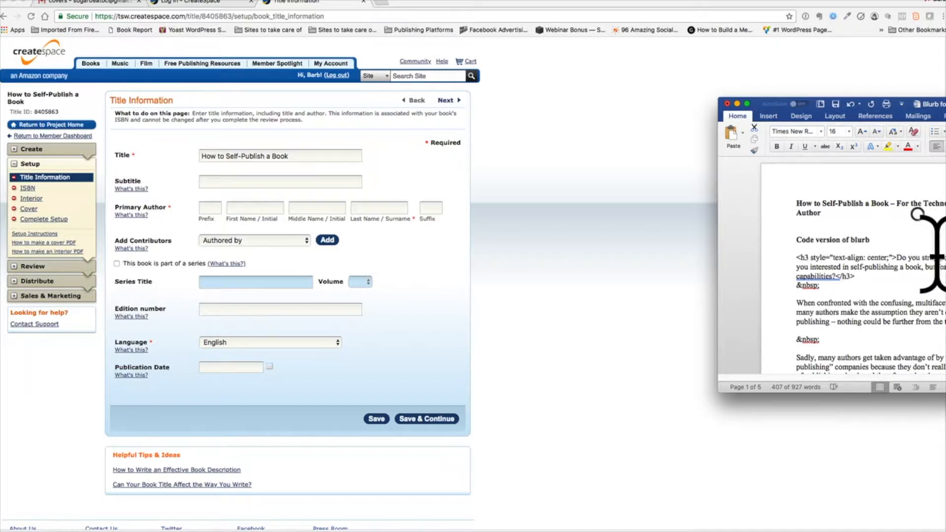
pyautogui.click(899, 203)
pyautogui.rightClick(899, 203)
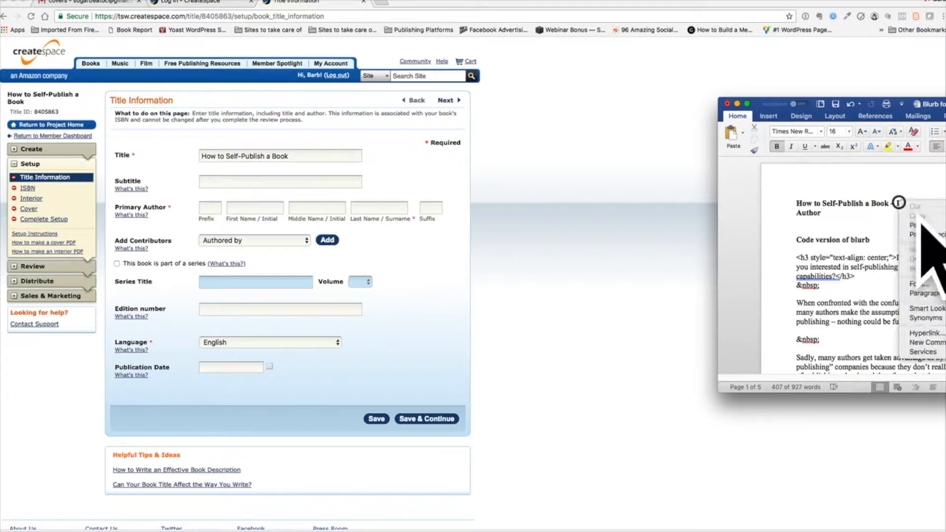
pyautogui.click(897, 202)
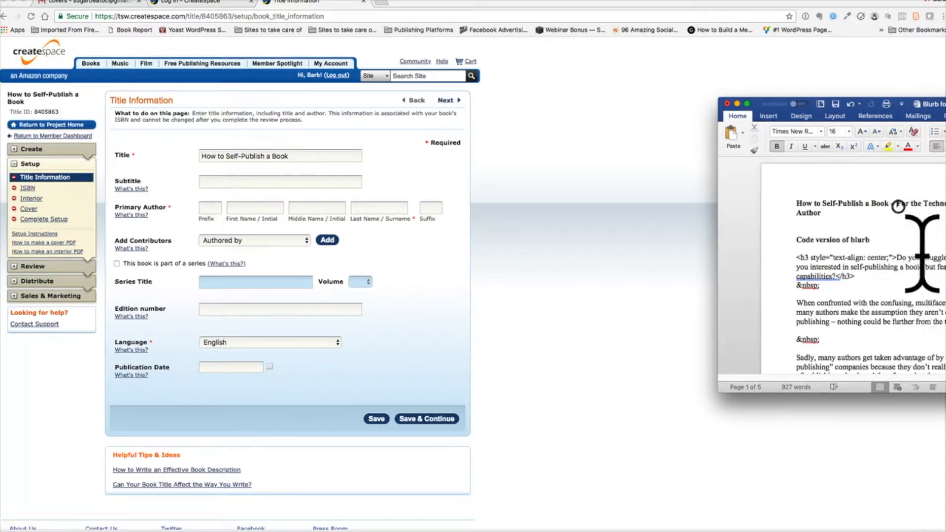
pyautogui.moveTo(898, 202); pyautogui.dragTo(903, 218)
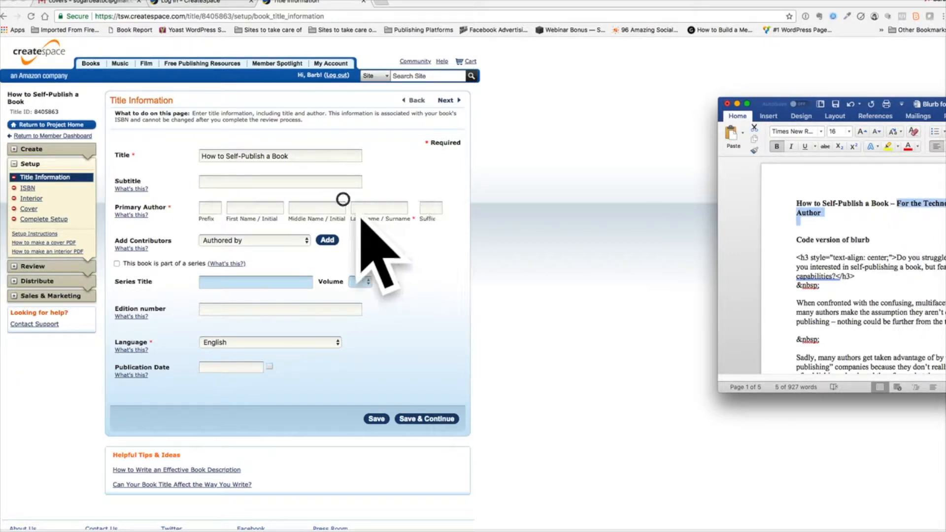
pyautogui.click(319, 181)
pyautogui.write('For the Technology Challenged Author')
# Enter the primary author's first name and last name, leaving the middle name empty
pyautogui.click(235, 207)
pyautogui.write('Barb')
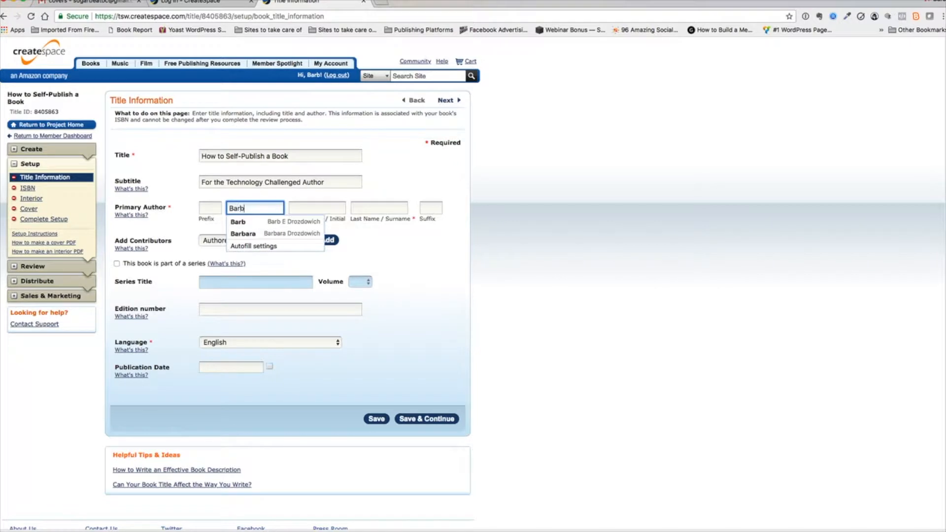
pyautogui.press('Tab')
pyautogui.press('Tab')
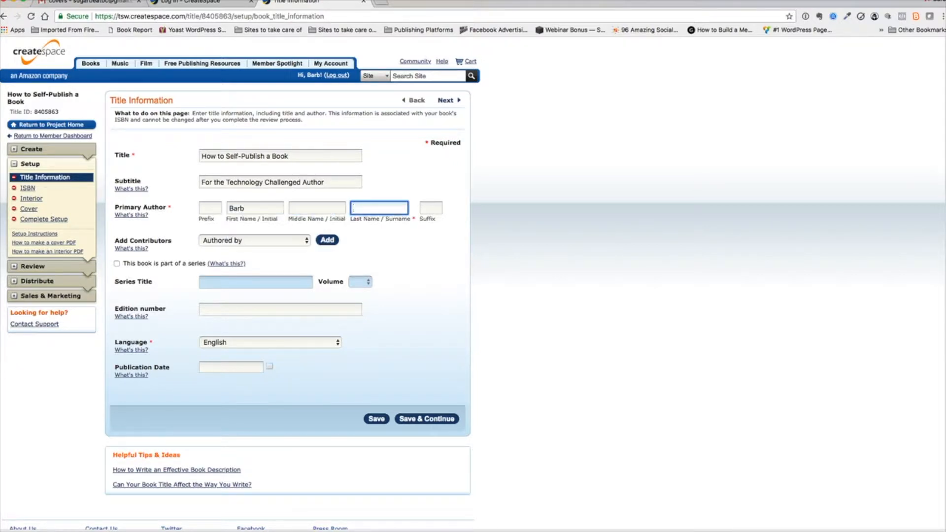
pyautogui.write('Drozdowich')
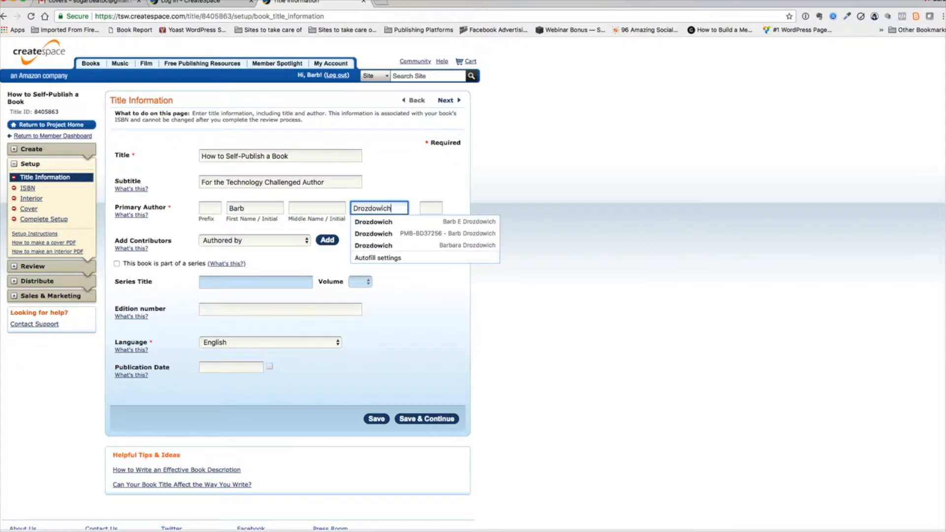
pyautogui.press('Tab')
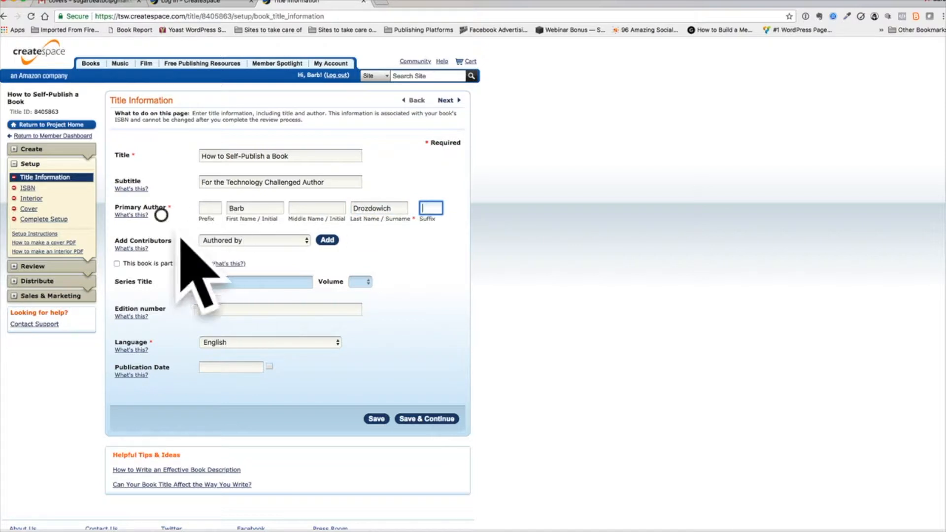
pyautogui.click(212, 240)
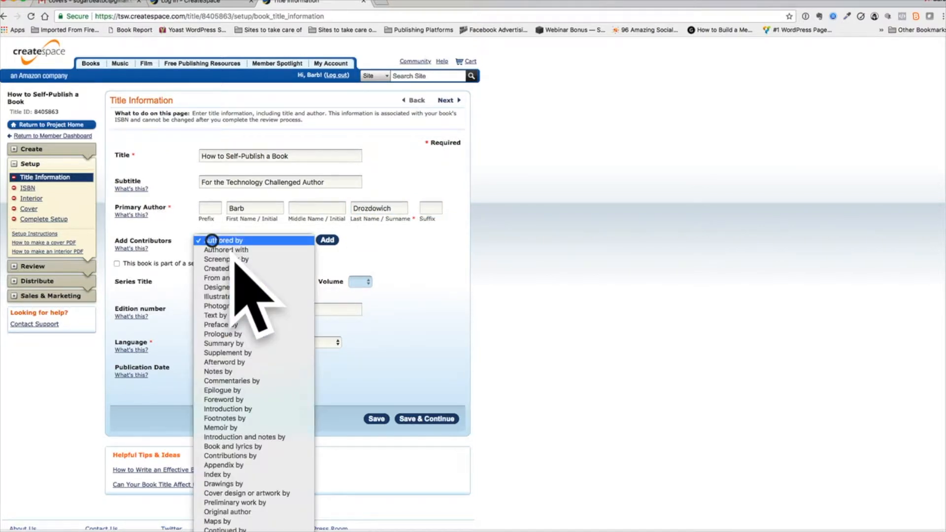
pyautogui.scroll(-5, 215, 249)
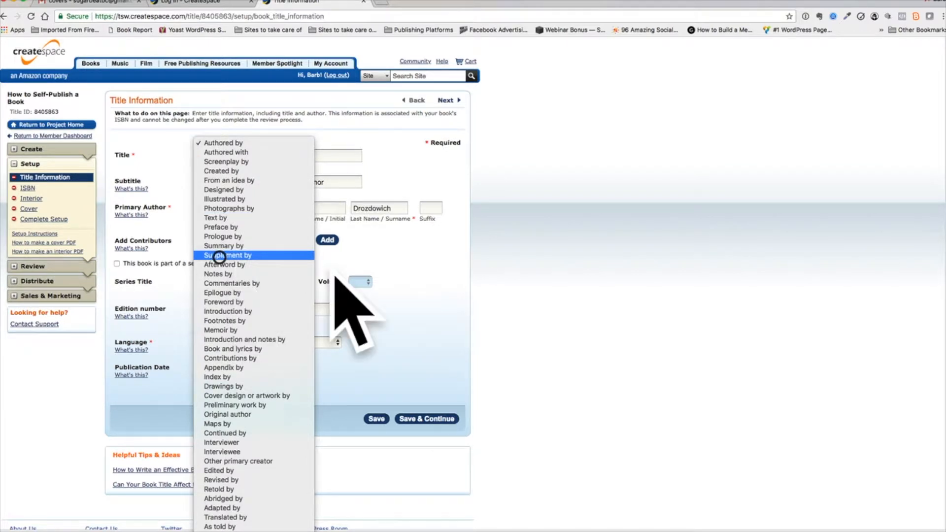
pyautogui.click(422, 244)
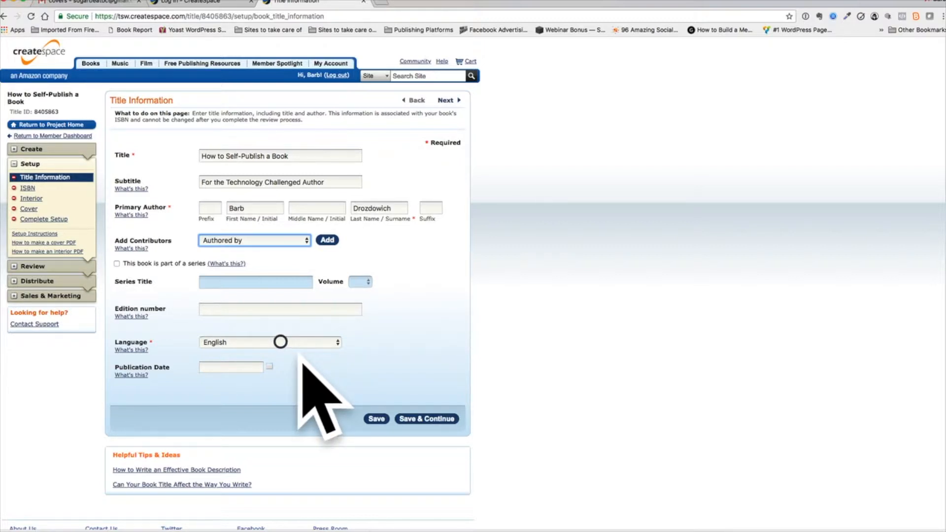
# Set the publication date to April 26, 2018, and save the title information to continue to the ISBN page
pyautogui.click(238, 366)
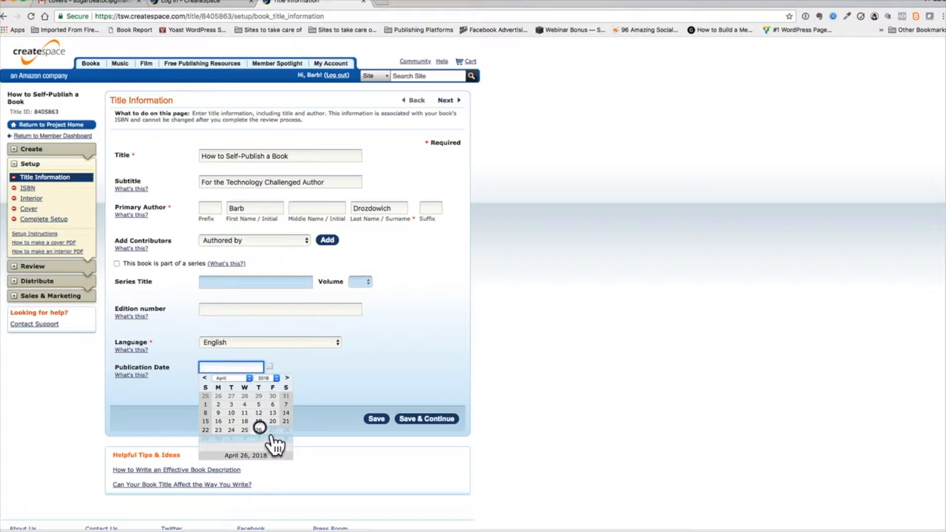
pyautogui.click(259, 430)
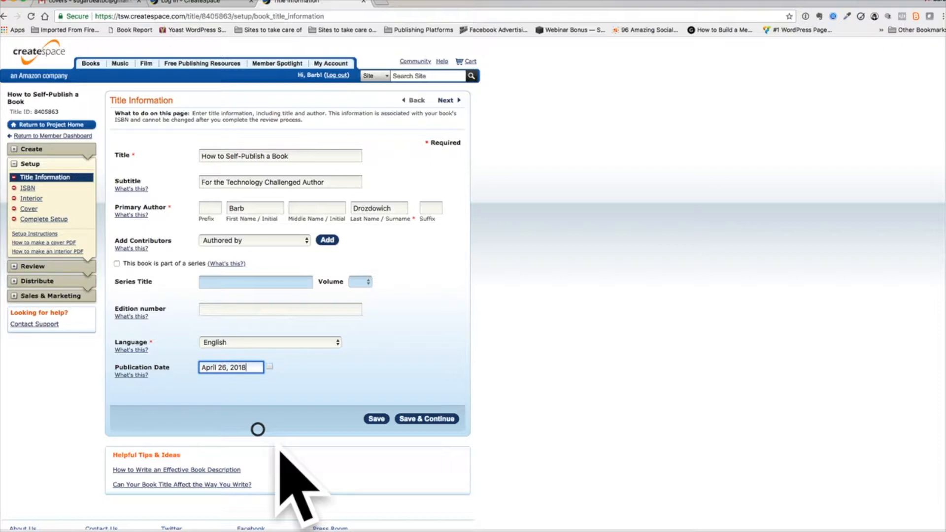
pyautogui.click(426, 420)
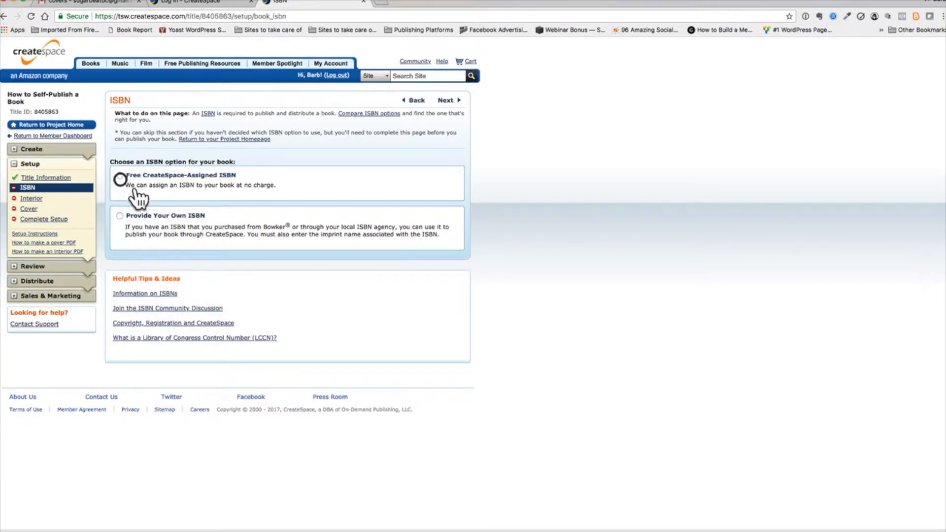
# Assign a free CreateSpace-Assigned ISBN to the book and continue to the Interior page
pyautogui.click(223, 186)
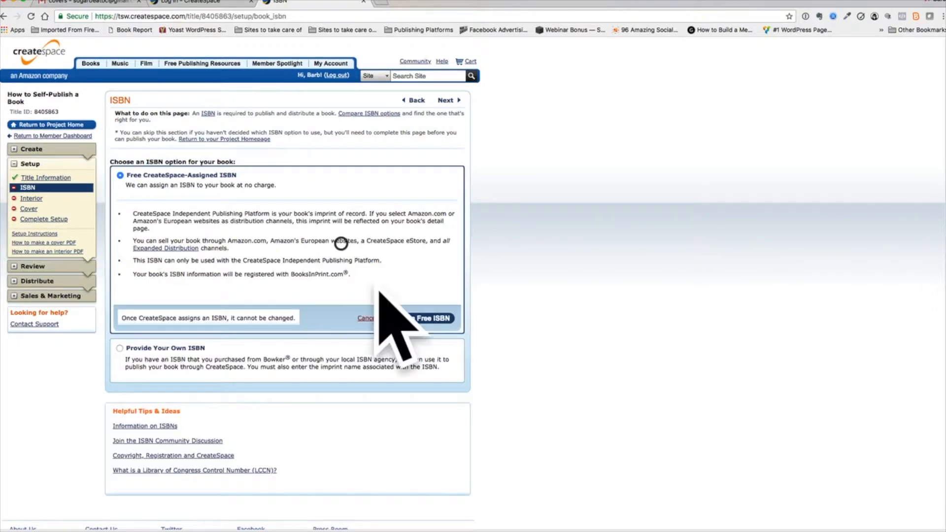
pyautogui.click(435, 321)
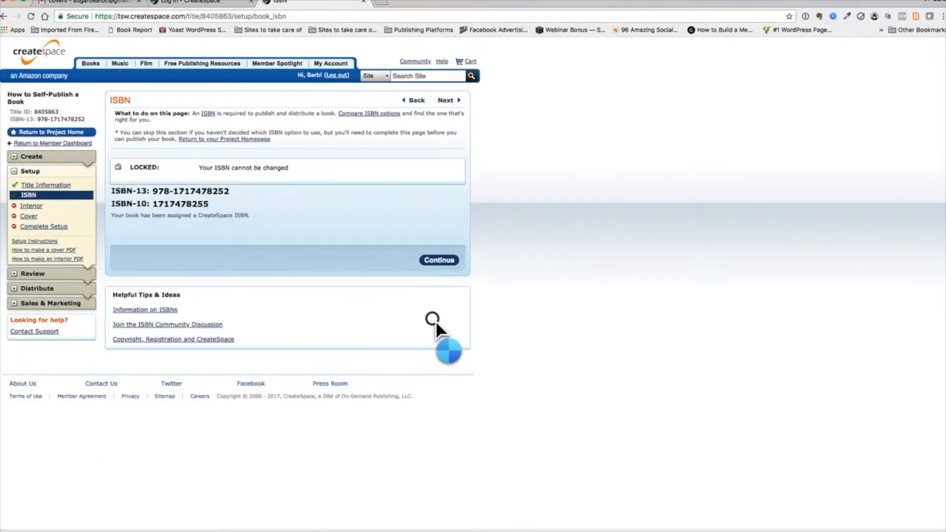
pyautogui.click(443, 261)
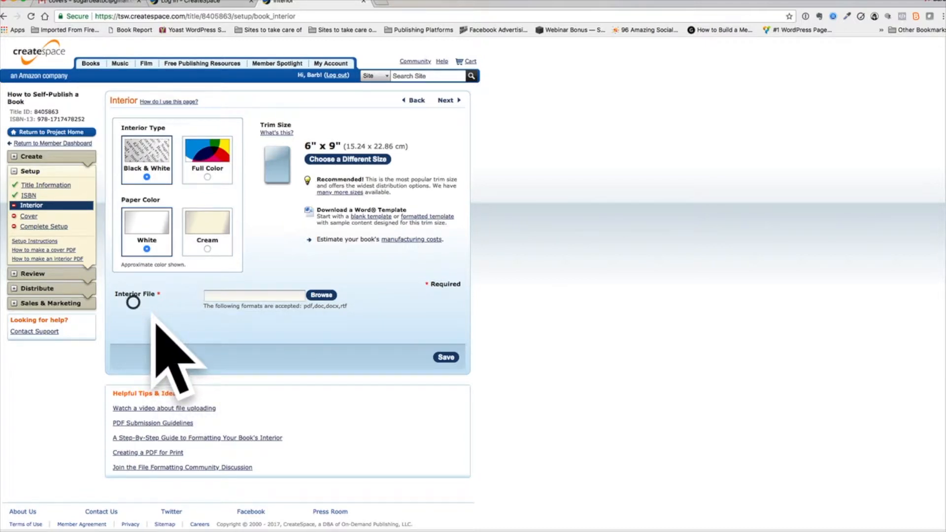
# Choose How-to-Self-Publish-a-Book-Print.pdf from the Downloads folder as the interior file
pyautogui.click(324, 295)
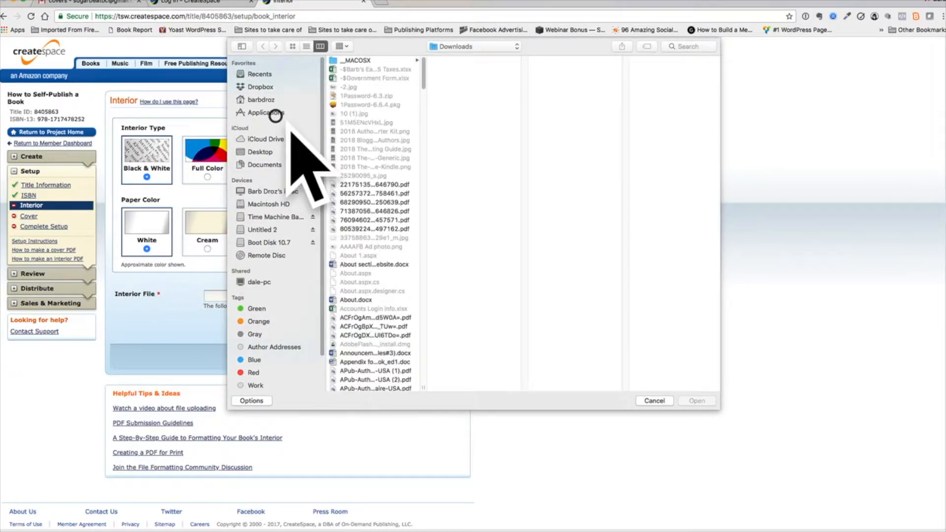
pyautogui.scroll(-20, 401, 218)
pyautogui.scroll(-10, 401, 217)
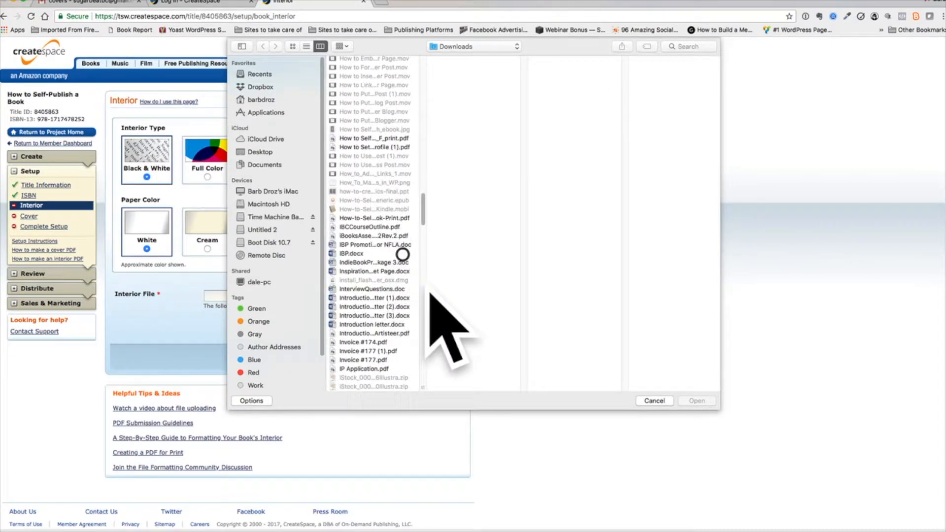
pyautogui.moveTo(425, 387); pyautogui.dragTo(466, 379)
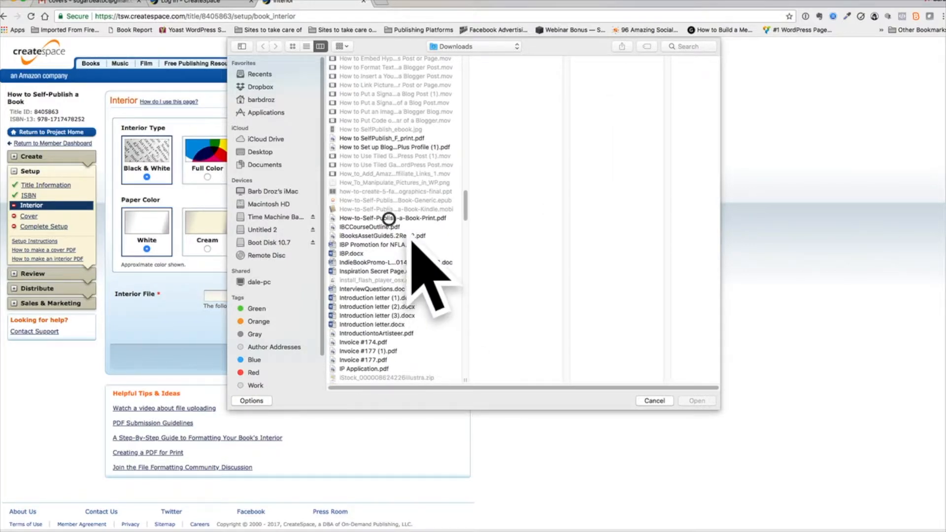
pyautogui.click(388, 218)
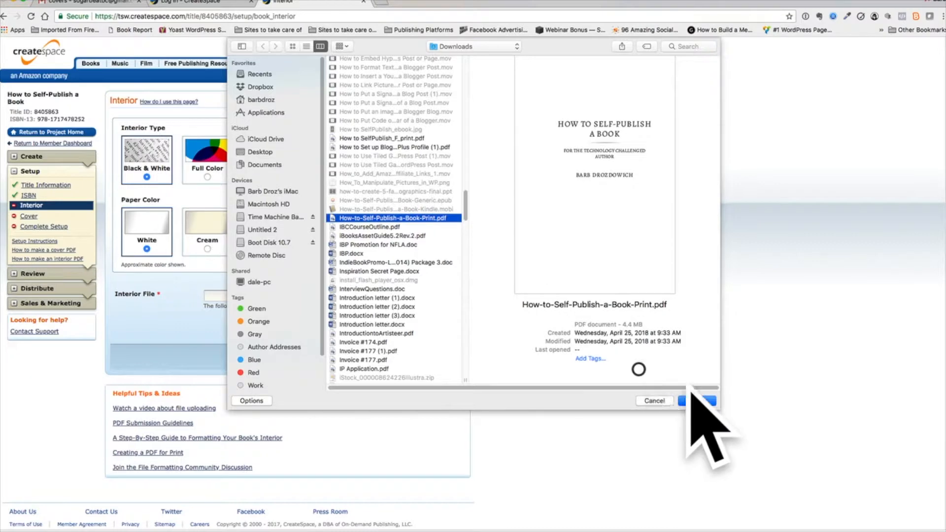
pyautogui.click(697, 401)
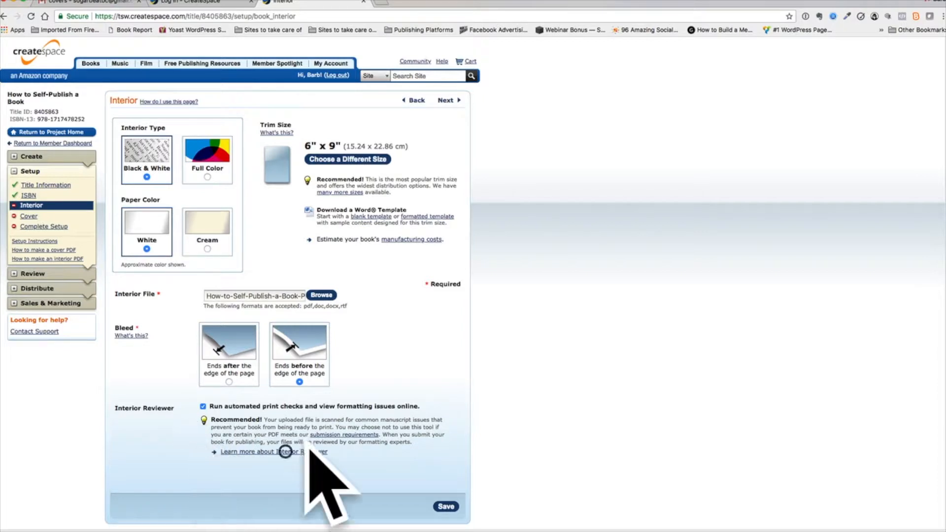
# Save the interior settings to upload the file, and skip the Interior Reviewer
pyautogui.click(448, 507)
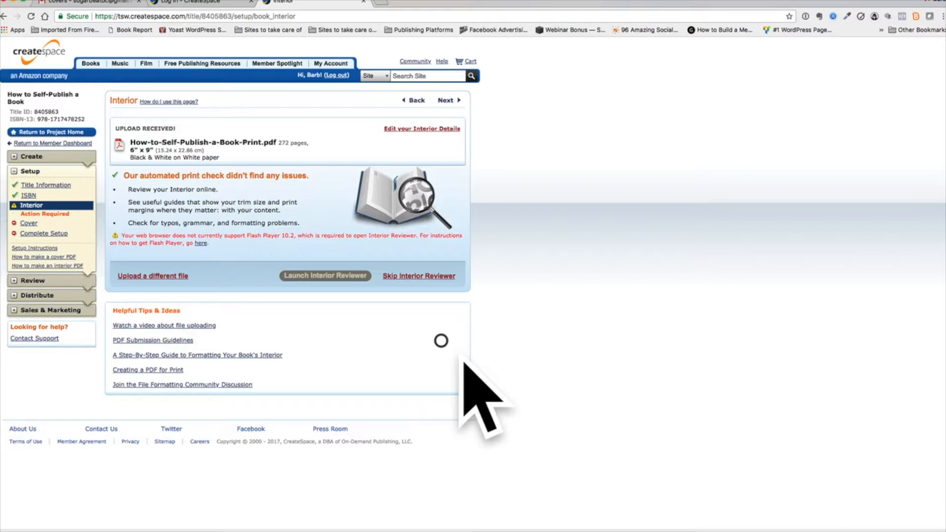
pyautogui.click(428, 275)
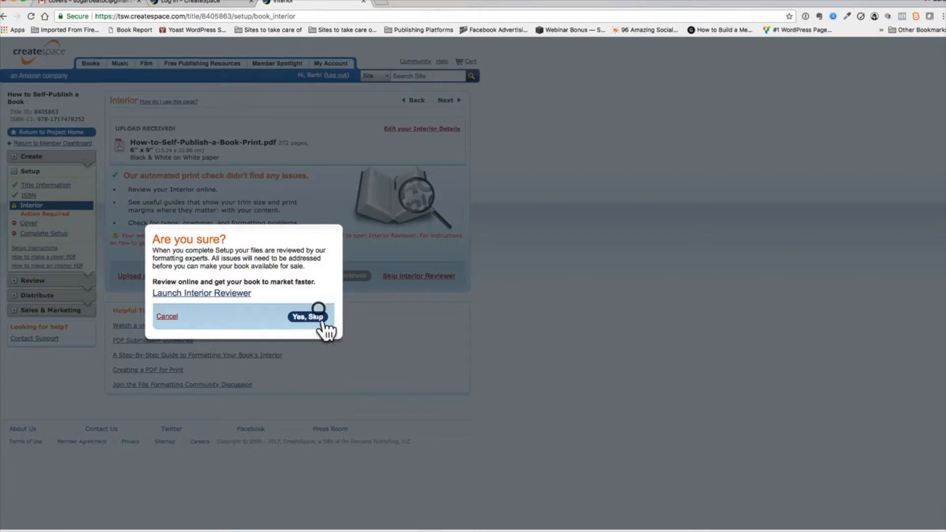
pyautogui.click(309, 316)
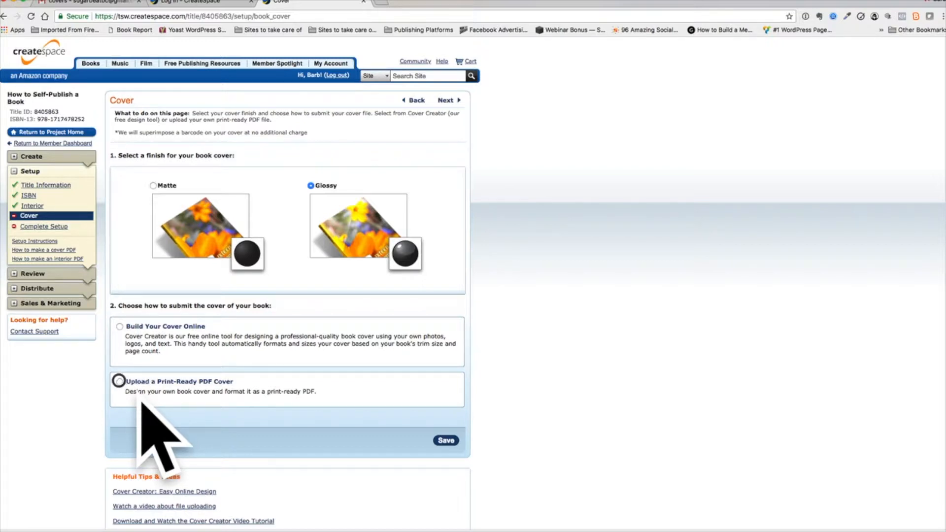
# Choose to upload a print-ready PDF cover and select How to SelfPublish_F_print.pdf from the Downloads folder
pyautogui.click(119, 381)
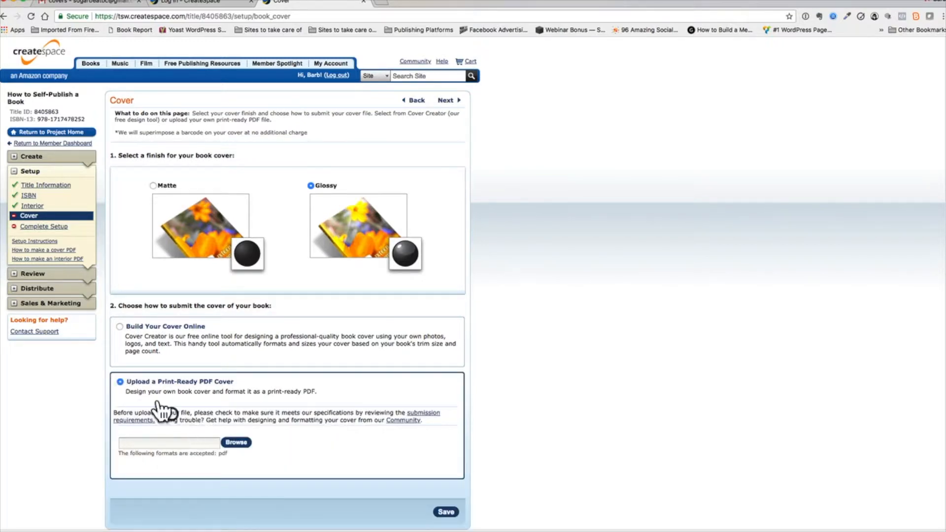
pyautogui.click(236, 442)
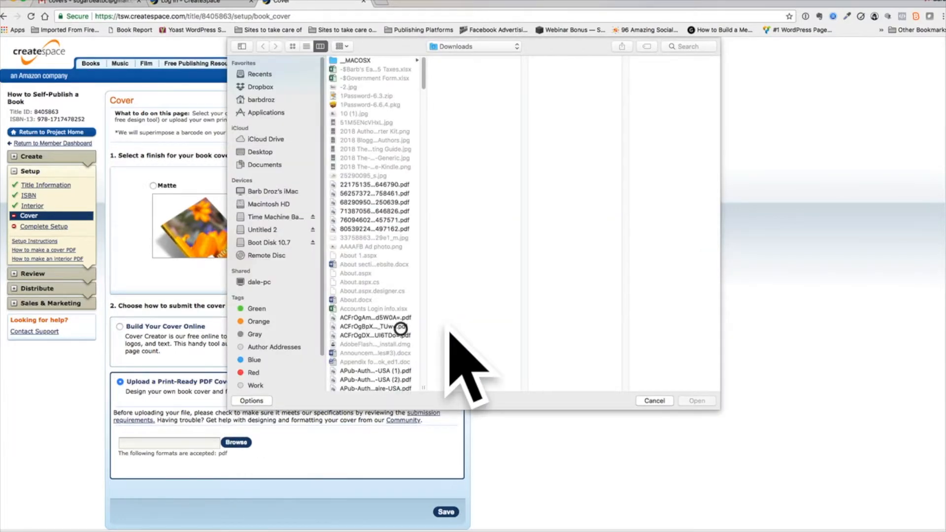
pyautogui.scroll(-5, 389, 286)
pyautogui.scroll(-10, 377, 274)
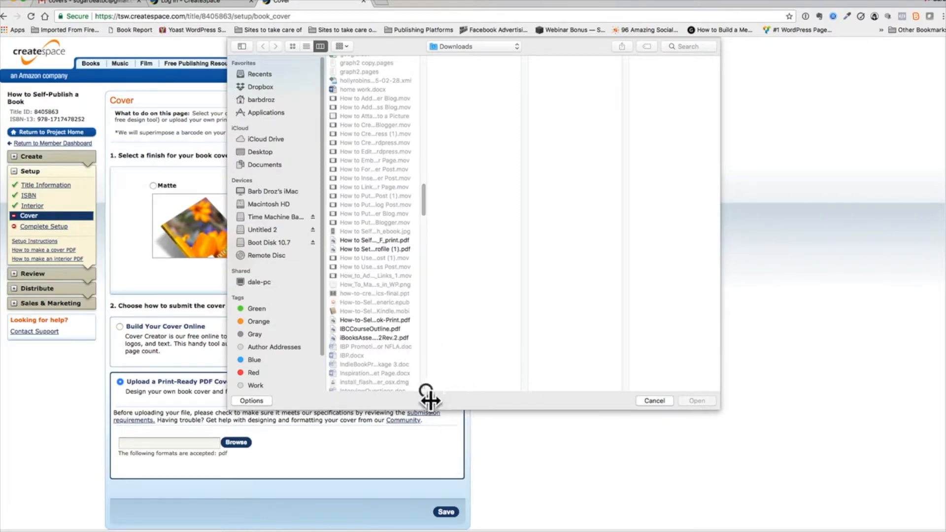
pyautogui.moveTo(433, 397); pyautogui.dragTo(534, 389)
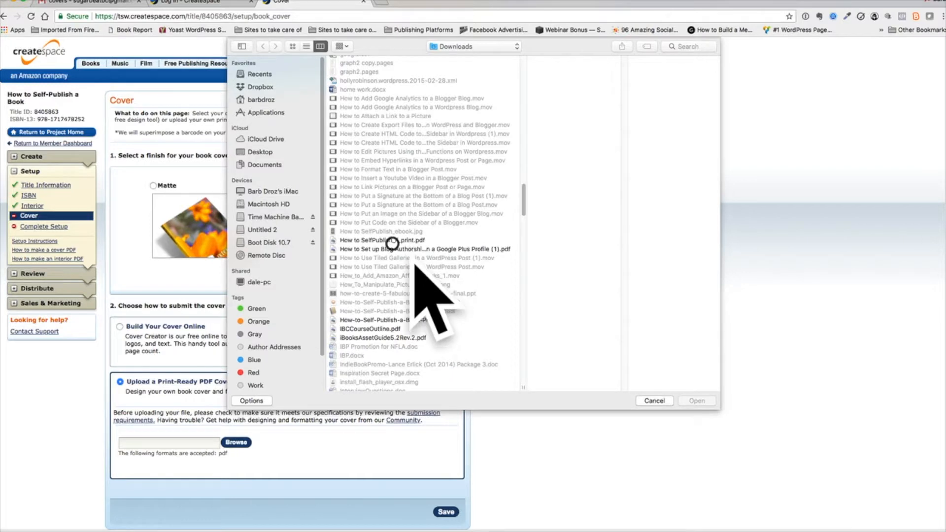
pyautogui.click(392, 240)
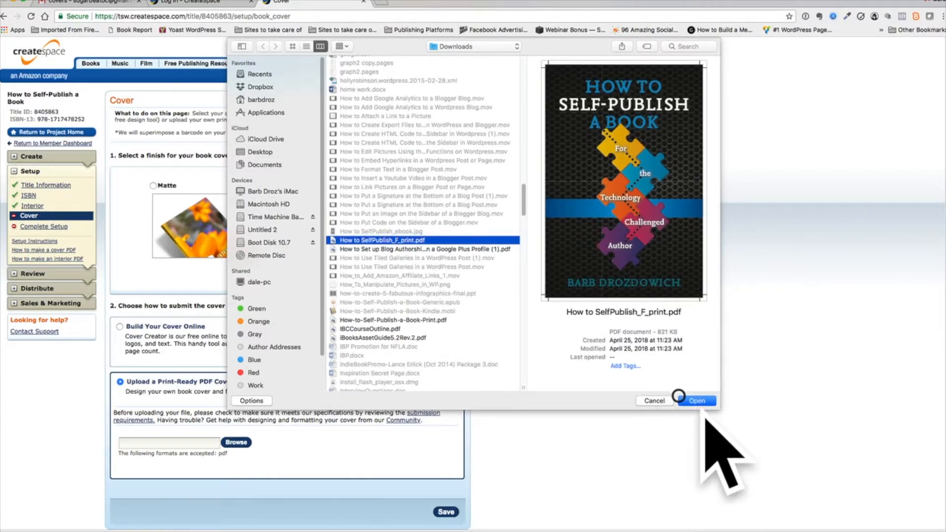
pyautogui.click(696, 400)
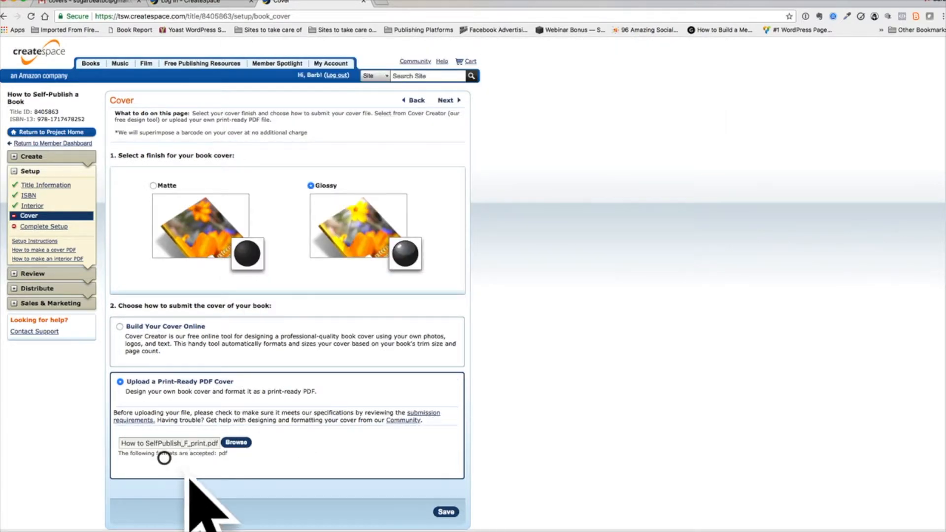
# Save the glossy cover to upload it, and submit the book's files for review
pyautogui.click(456, 519)
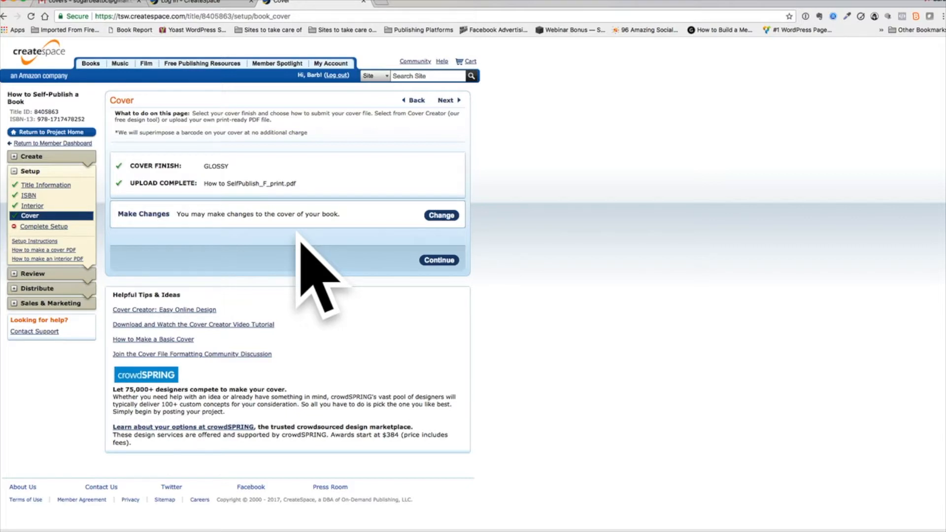
pyautogui.click(442, 265)
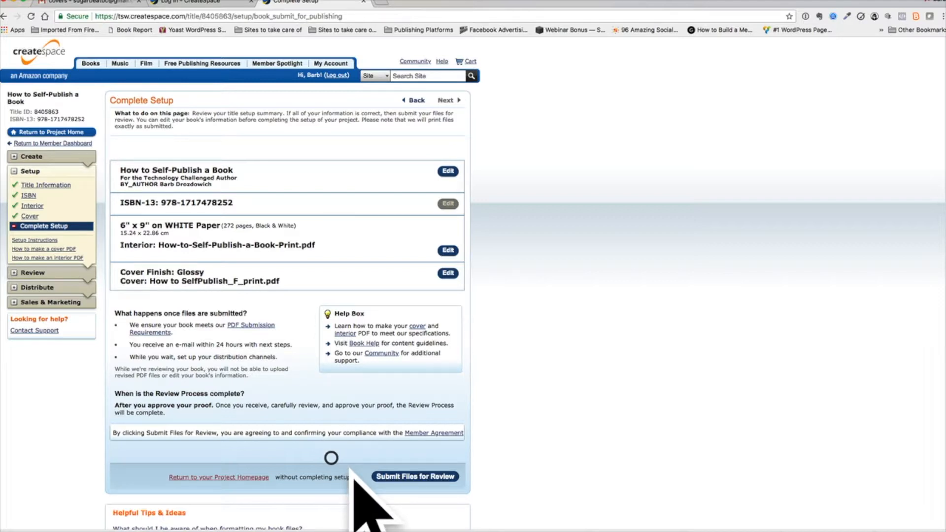
pyautogui.click(418, 476)
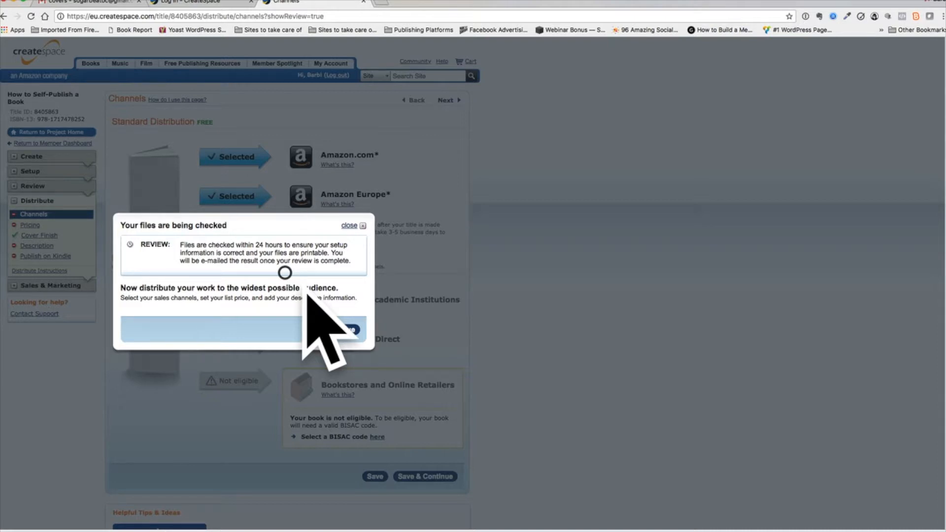
pyautogui.click(345, 329)
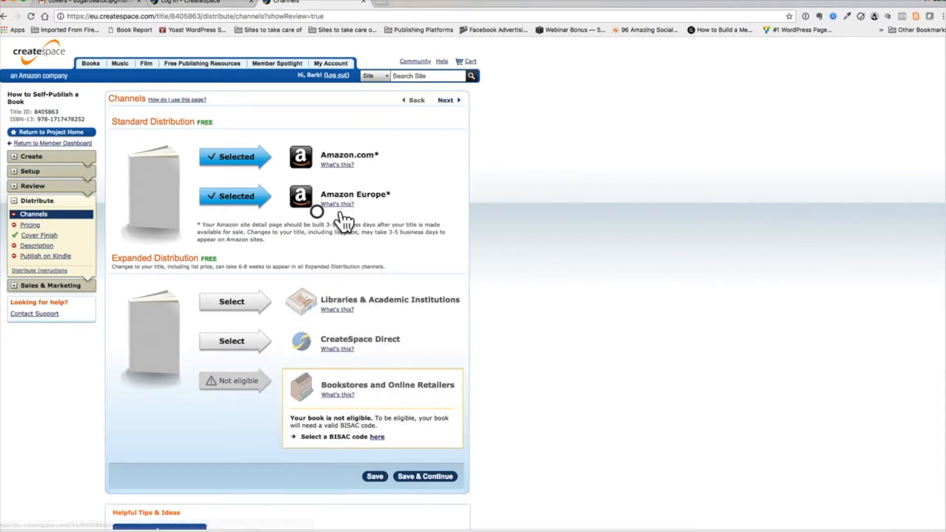
# Save the standard distribution channels, set the US list price to $10.99, and calculate the royalties
pyautogui.click(414, 477)
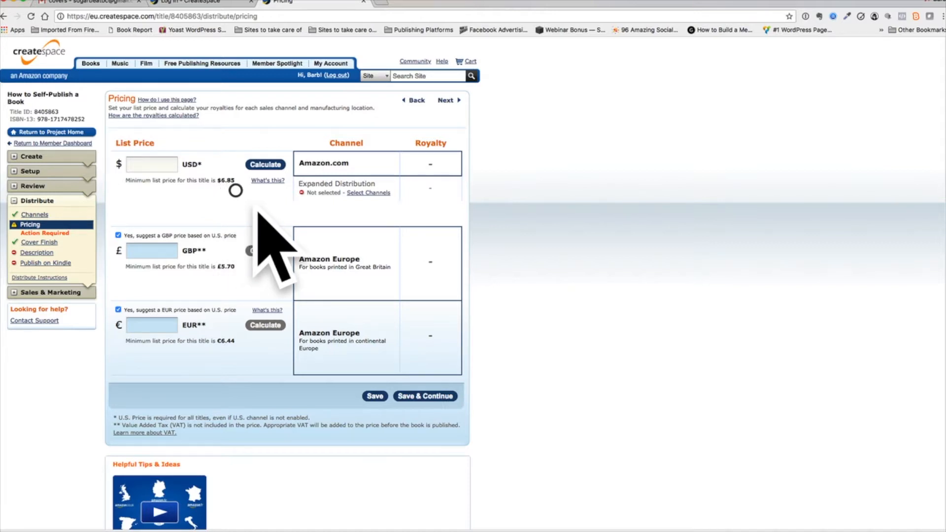
pyautogui.click(150, 164)
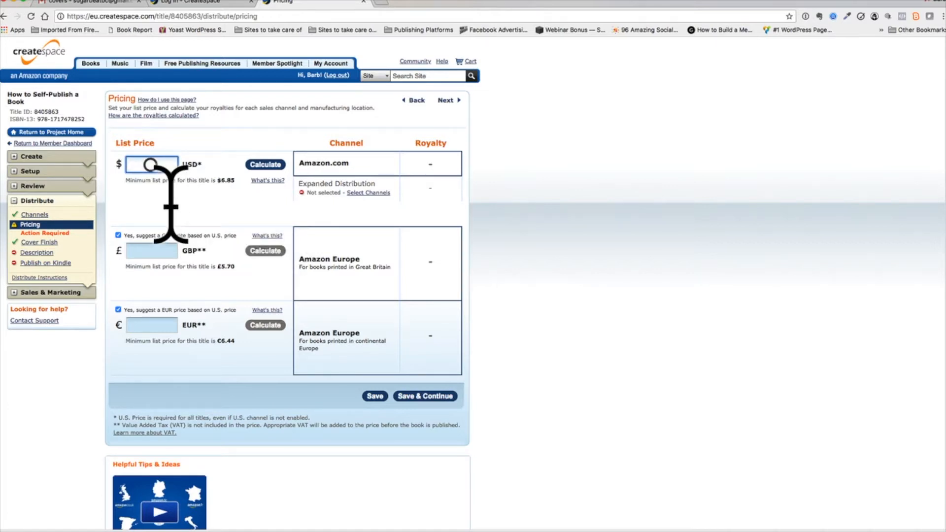
pyautogui.write('10.99')
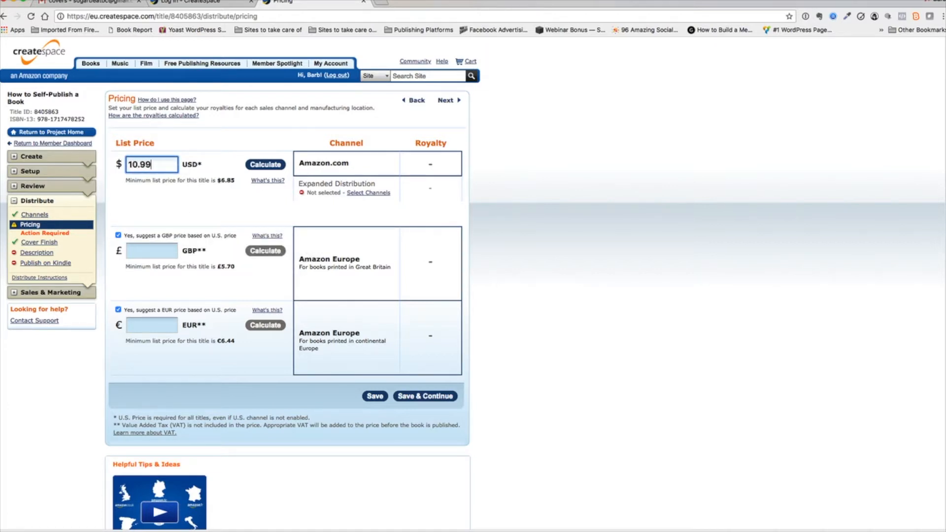
pyautogui.click(266, 164)
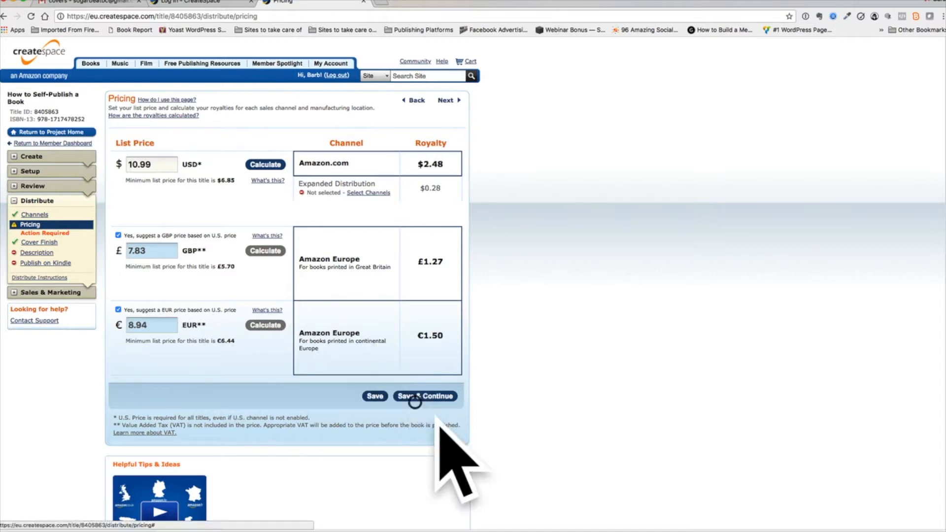
# Save the pricing and the glossy cover finish, and continue to the book's Description page
pyautogui.click(423, 396)
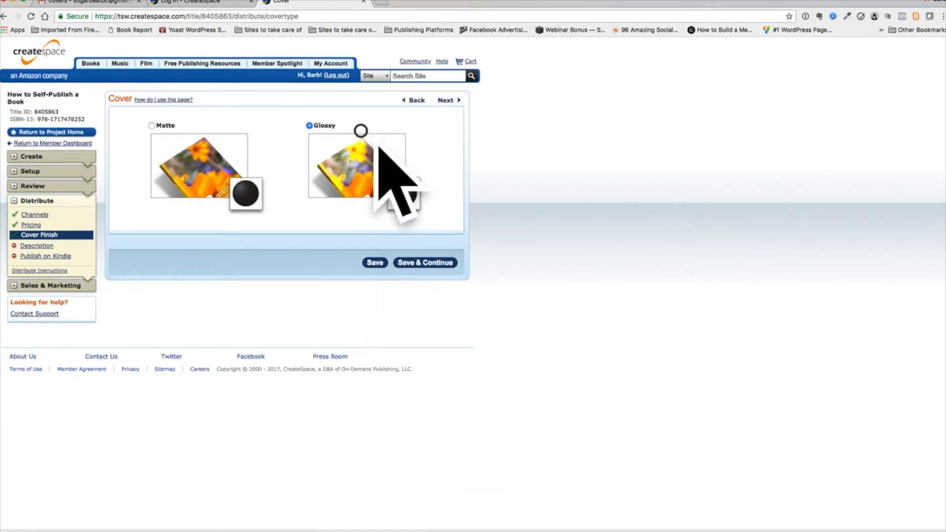
pyautogui.click(424, 265)
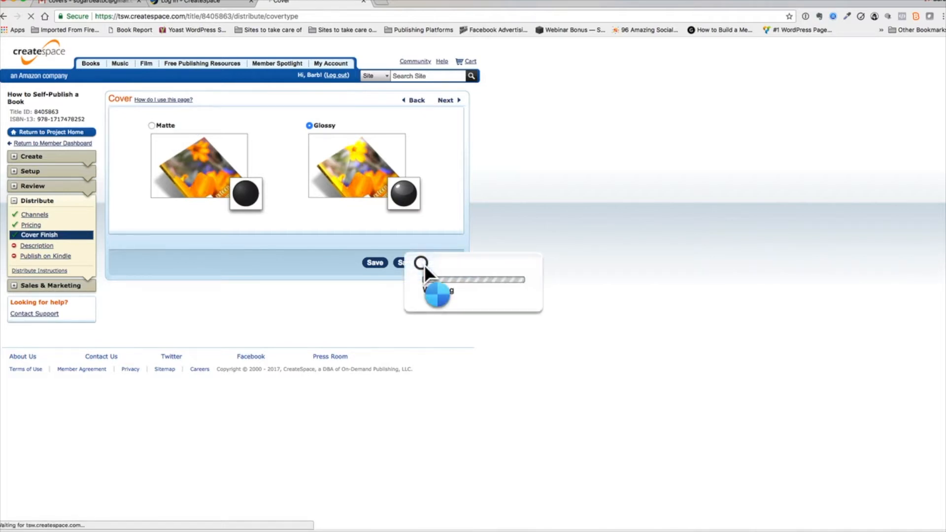
pyautogui.click(289, 172)
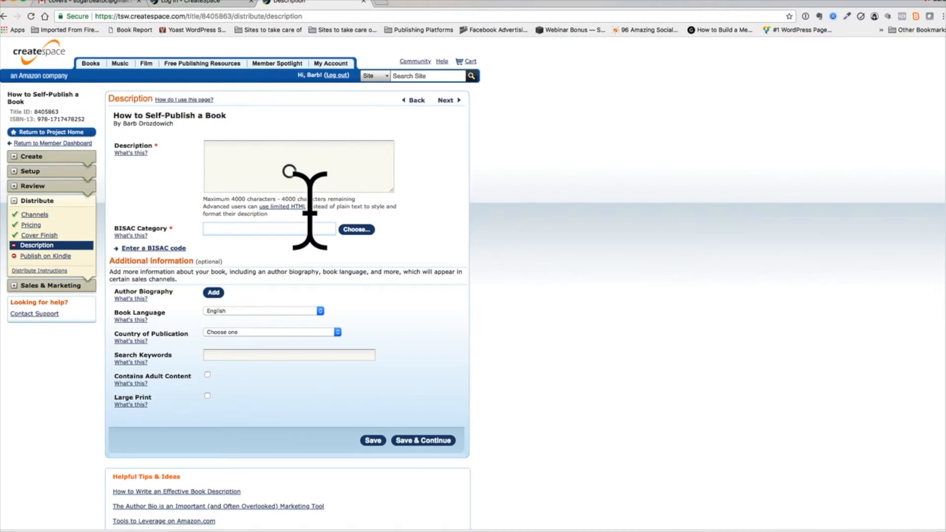
# Switch to the Word blurb document and copy the full book description starting with "Do you struggle with technology?"
pyautogui.click(944, 241)
pyautogui.scroll(-20, 925, 323)
pyautogui.scroll(-10, 881, 355)
pyautogui.scroll(-10, 862, 314)
pyautogui.scroll(-10, 861, 313)
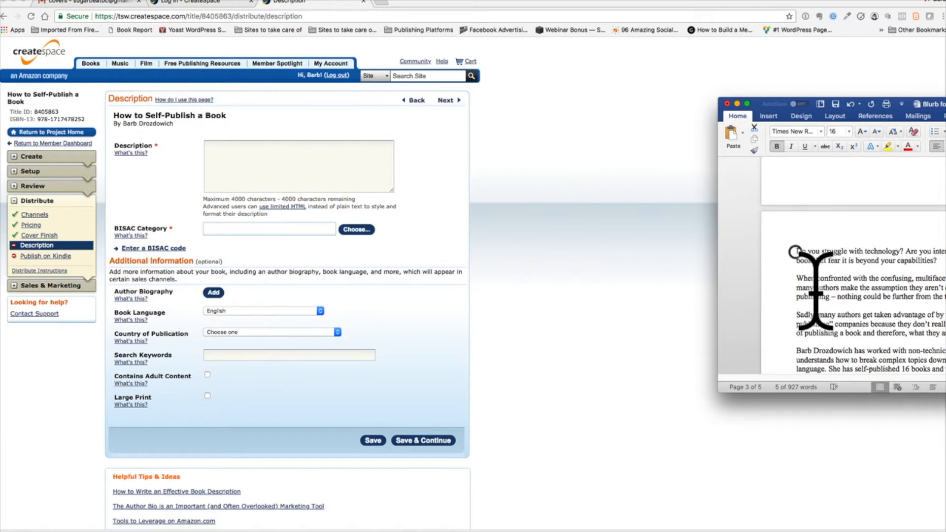
pyautogui.rightClick(794, 251)
pyautogui.click(794, 252)
pyautogui.moveTo(797, 249); pyautogui.dragTo(807, 363)
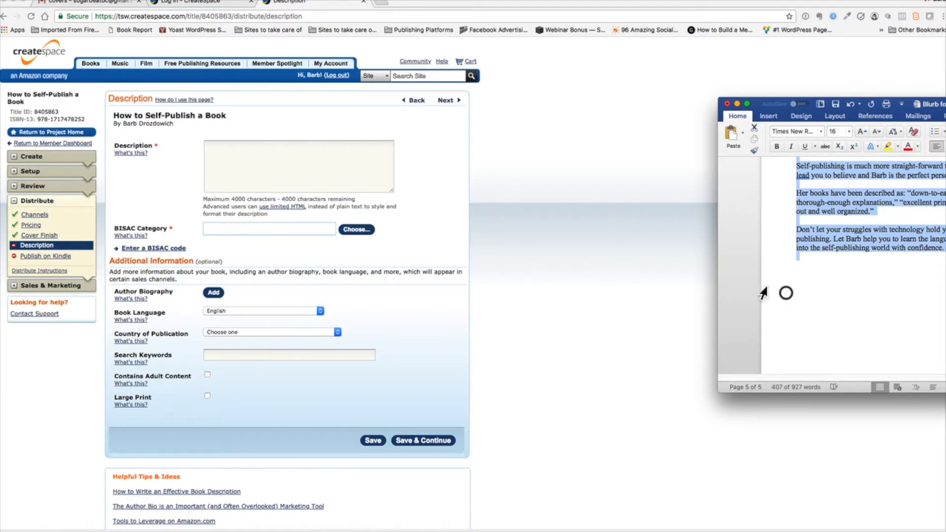
# Paste the copied blurb into the book's Description and remove the blank lines at its end
pyautogui.click(333, 171)
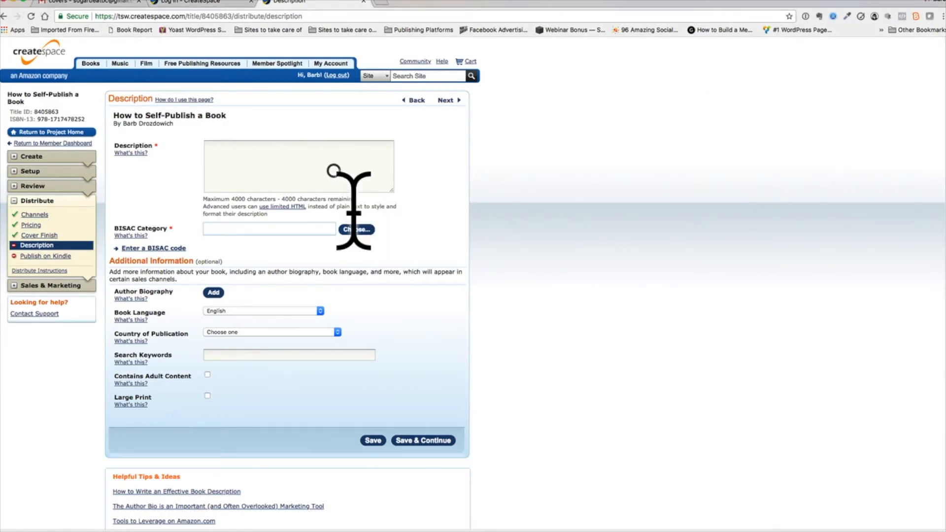
pyautogui.press('super+v')
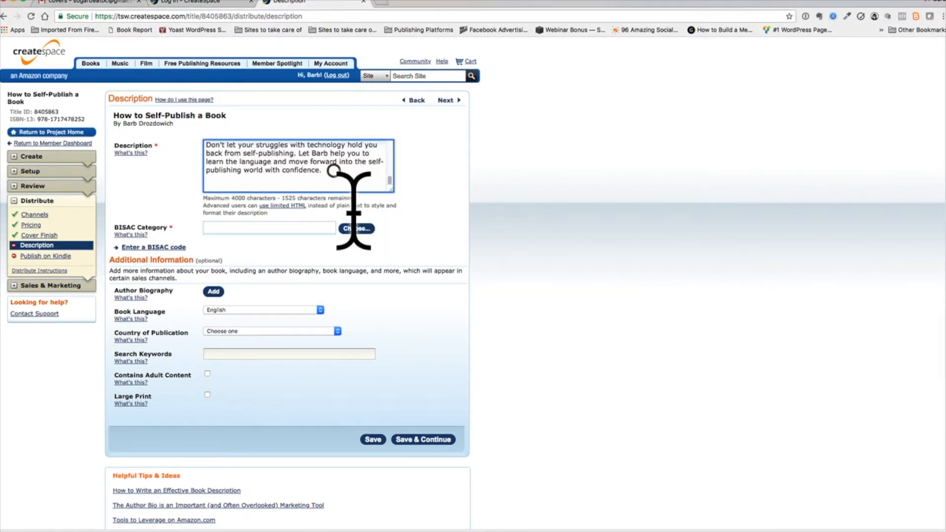
pyautogui.press('BackSpace')
pyautogui.press('BackSpace')
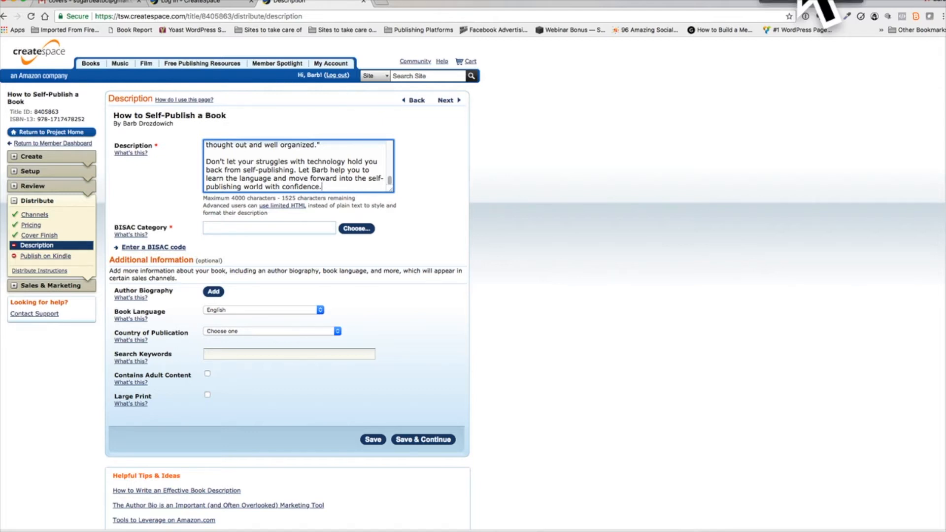
# Set the BISAC category to Reference / Writing Skills and the country of publication to United States
pyautogui.click(473, 266)
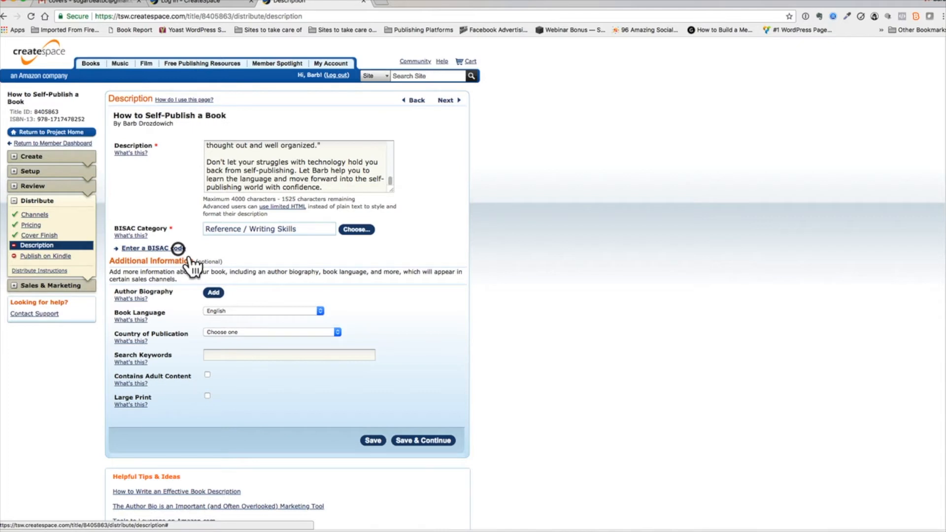
pyautogui.scroll(-2, 191, 321)
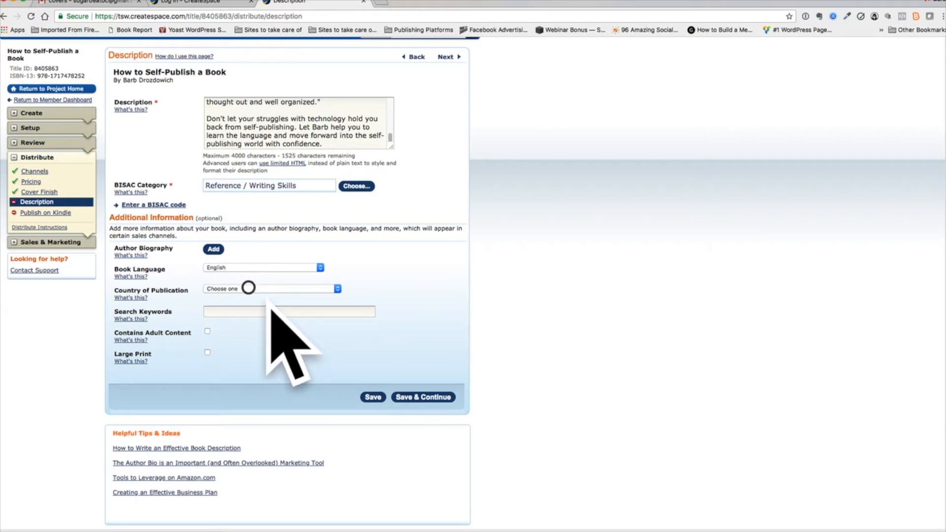
pyautogui.click(248, 288)
pyautogui.click(231, 295)
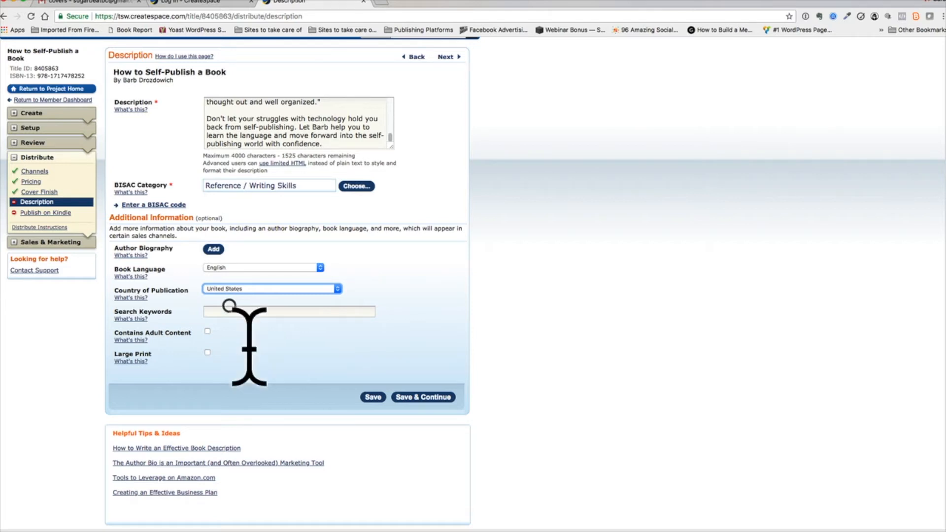
# Copy the keywords from Publishing through Publishing Guide in the Word document and paste them into Search Keywords
pyautogui.click(229, 311)
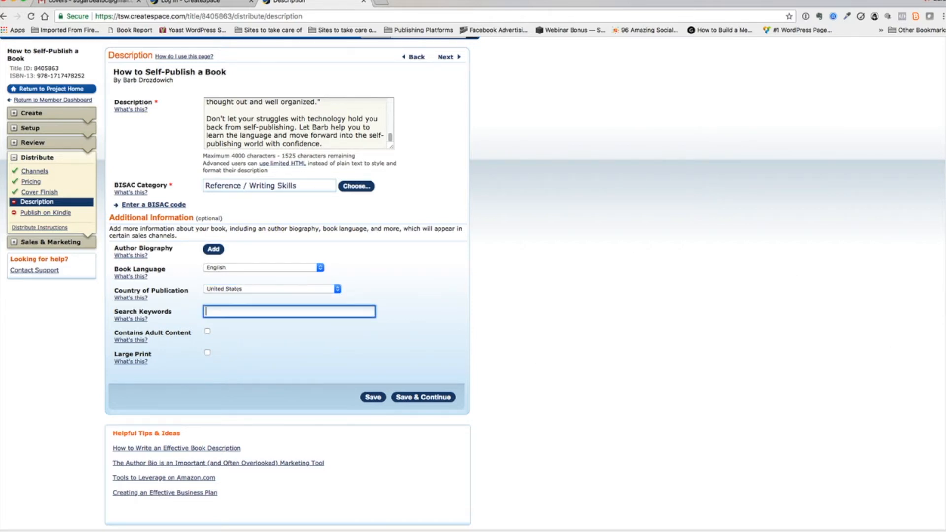
pyautogui.click(945, 254)
pyautogui.scroll(-5, 891, 317)
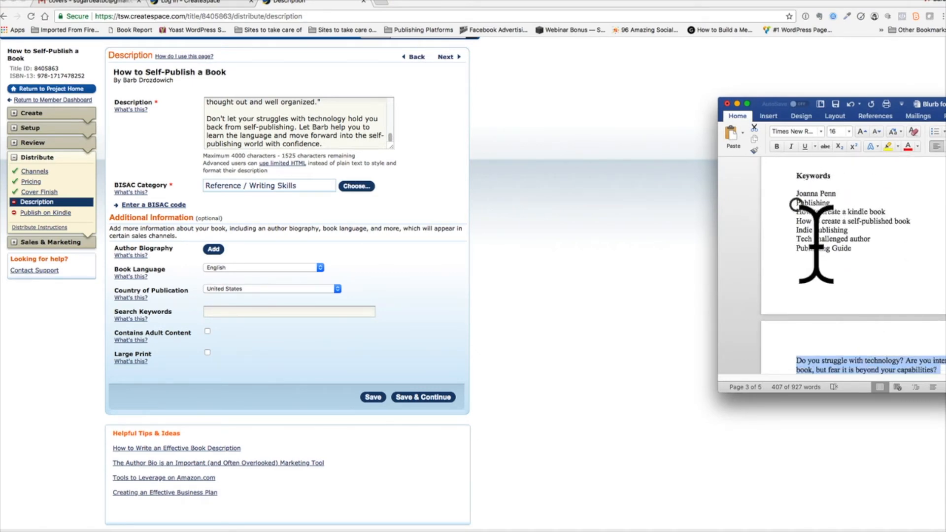
pyautogui.moveTo(796, 201); pyautogui.dragTo(868, 252)
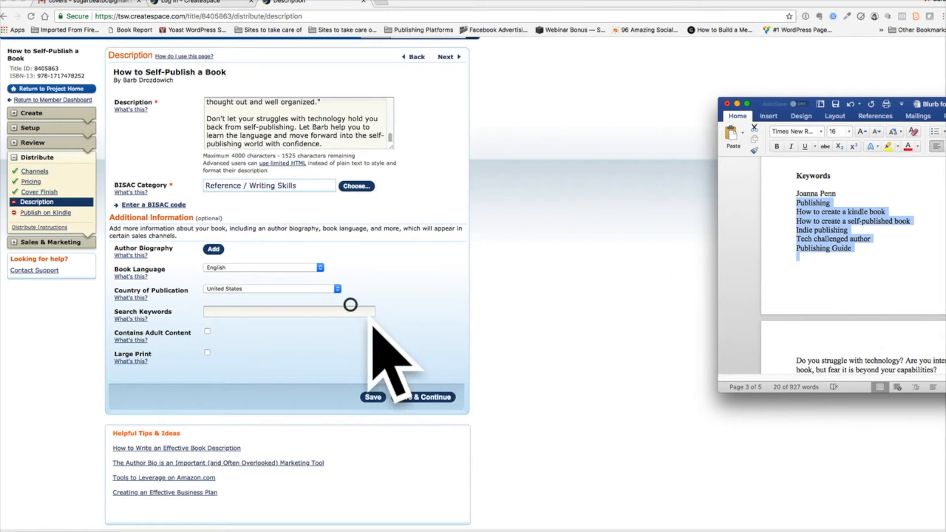
pyautogui.click(350, 308)
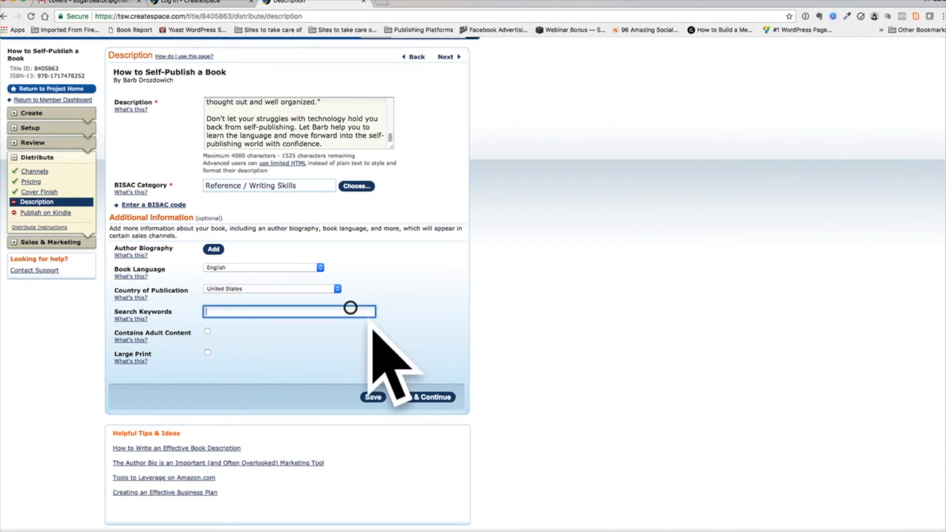
pyautogui.press('super+v')
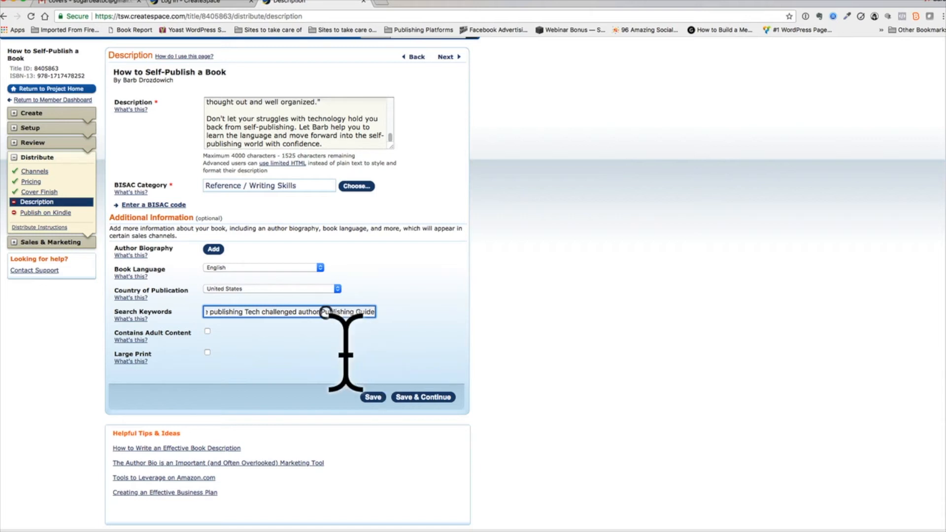
# Clear the pasted keywords from the book's Search Keywords
pyautogui.press('Left')
pyautogui.press('Left')
pyautogui.press('Left')
pyautogui.press('Left')
pyautogui.press('Left')
pyautogui.press('Left')
pyautogui.press('Left')
pyautogui.press('Left')
pyautogui.press('Left')
pyautogui.press('Left')
pyautogui.press('Left')
pyautogui.press('Left')
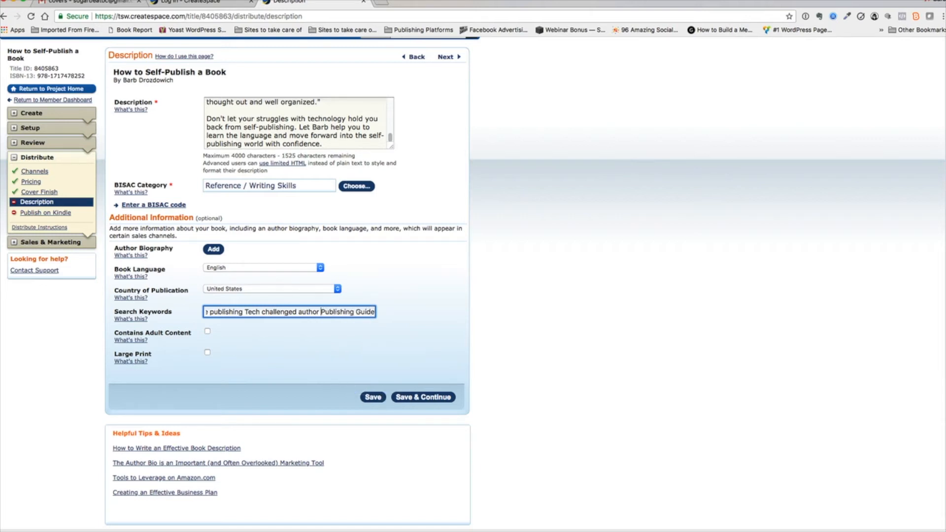
pyautogui.press('Left')
pyautogui.press('Left')
pyautogui.press('Left')
pyautogui.press('Left')
pyautogui.press('Left')
pyautogui.press('Left')
pyautogui.press('Left')
pyautogui.press('Left')
pyautogui.press('Left')
pyautogui.press('Left')
pyautogui.press('Left')
pyautogui.press('Left')
pyautogui.press('Left')
pyautogui.press('Left')
pyautogui.press('Left')
pyautogui.press('Left')
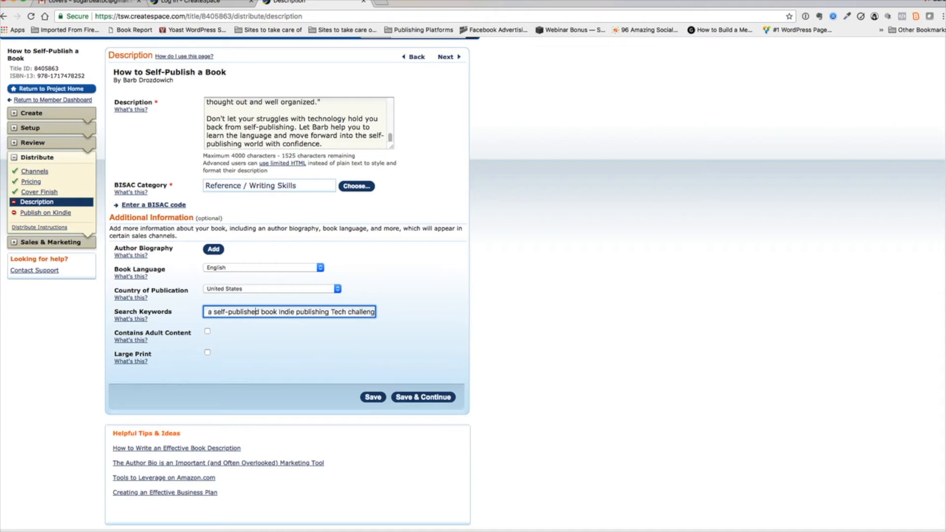
pyautogui.click(350, 310)
pyautogui.click(328, 310)
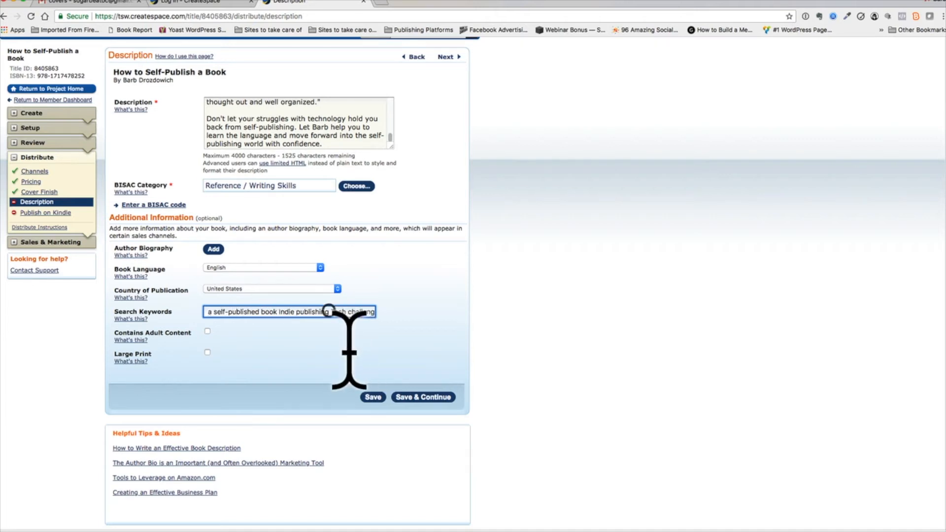
pyautogui.press('Left')
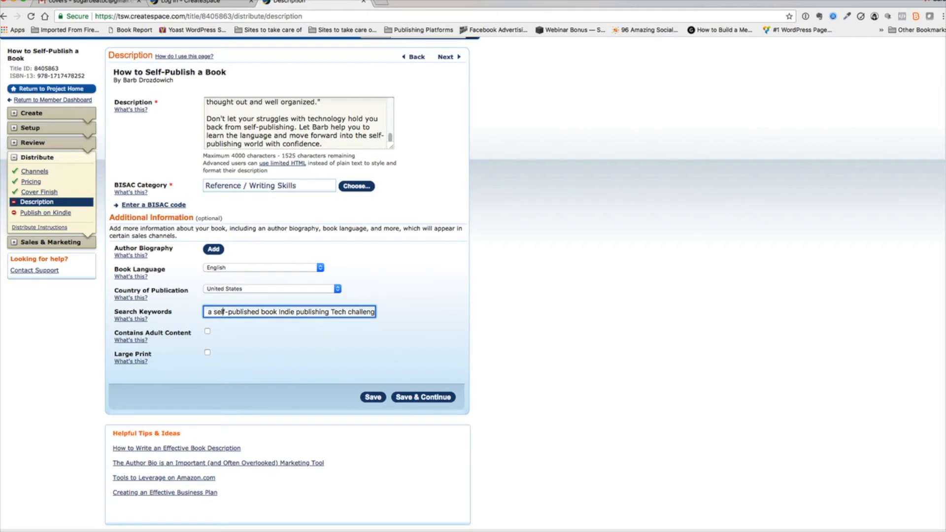
pyautogui.hscroll(-5, 209, 315)
pyautogui.moveTo(203, 318); pyautogui.dragTo(196, 302)
pyautogui.press('BackSpace')
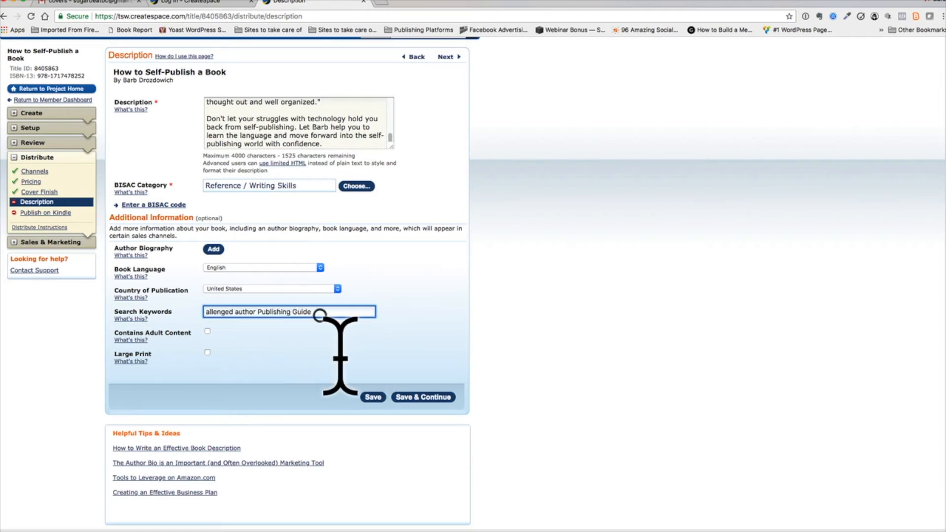
pyautogui.moveTo(320, 315); pyautogui.dragTo(152, 313)
pyautogui.press('BackSpace')
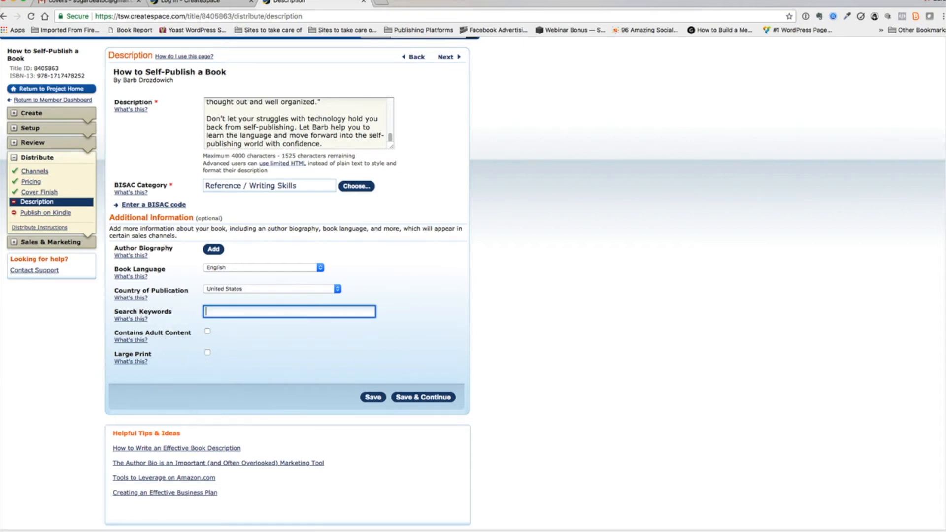
# Paste the keyword list copied from the Word document into the empty Search Keywords again
pyautogui.click(944, 299)
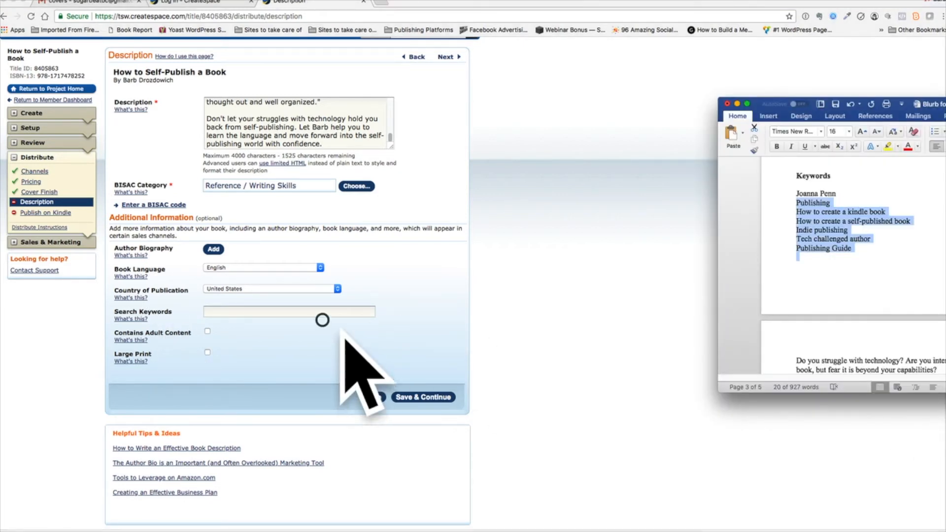
pyautogui.click(321, 310)
pyautogui.press('super+v')
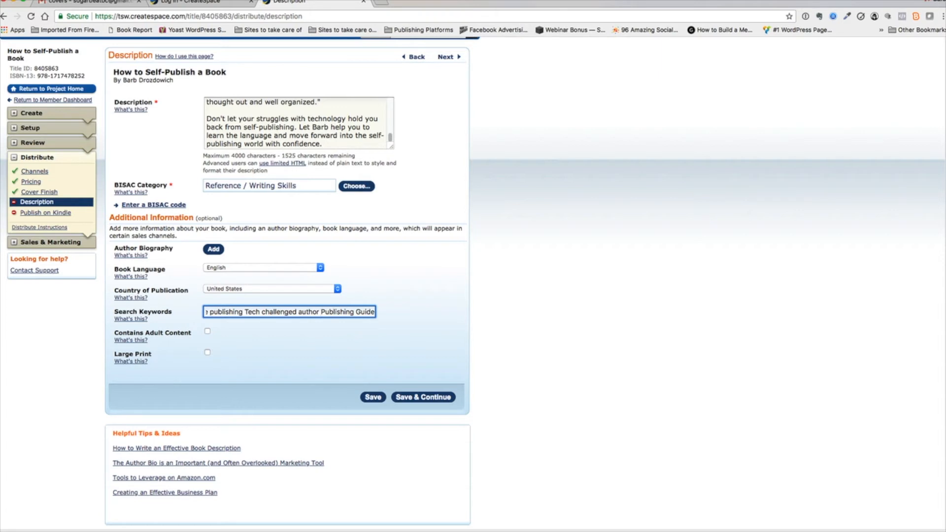
# Separate the search keywords with commas after "Tech challenged author", "Indie publishing" and "How to create a self-published book"
pyautogui.click(320, 312)
pyautogui.write(',')
pyautogui.press('Left')
pyautogui.press('Left')
pyautogui.press('Left')
pyautogui.press('Left')
pyautogui.press('Left')
pyautogui.press('Left')
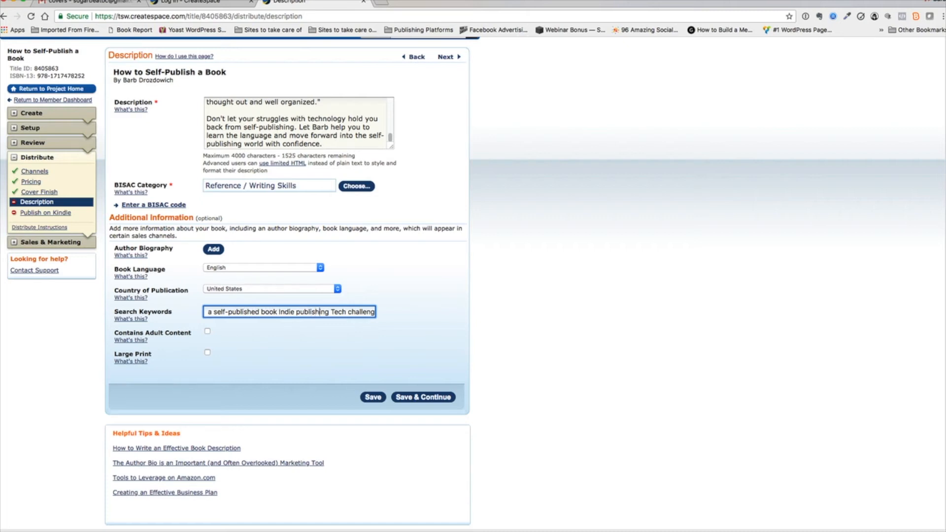
pyautogui.click(329, 311)
pyautogui.write(',')
pyautogui.click(278, 311)
pyautogui.write(',')
pyautogui.press('Left')
pyautogui.press('Left')
pyautogui.press('Left')
pyautogui.press('Left')
pyautogui.press('Left')
pyautogui.press('Left')
pyautogui.press('Left')
pyautogui.press('Left')
pyautogui.press('Left')
pyautogui.press('Left')
pyautogui.press('Left')
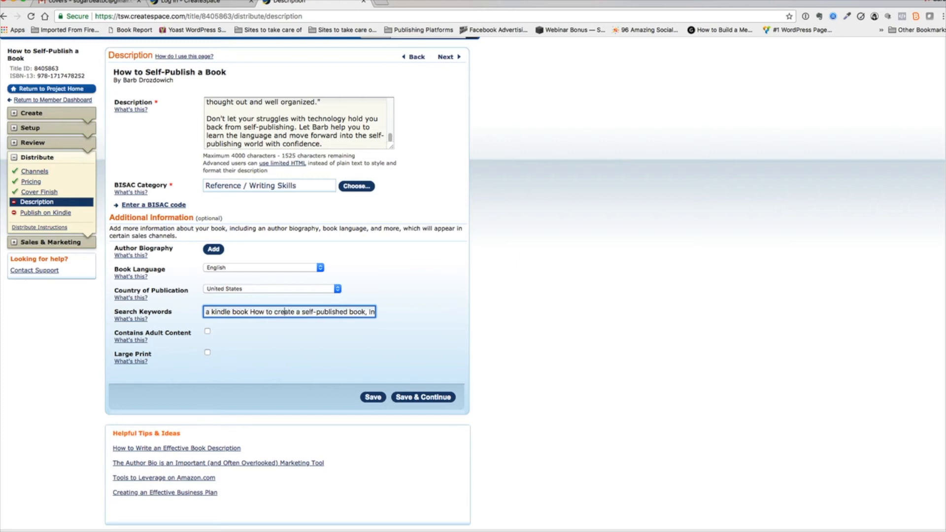
# Add commas after "How to create a kindle book" and "Publishing" in the search keywords, and try to save and continue
pyautogui.press('Left')
pyautogui.press('Left')
pyautogui.press('Left')
pyautogui.write(',')
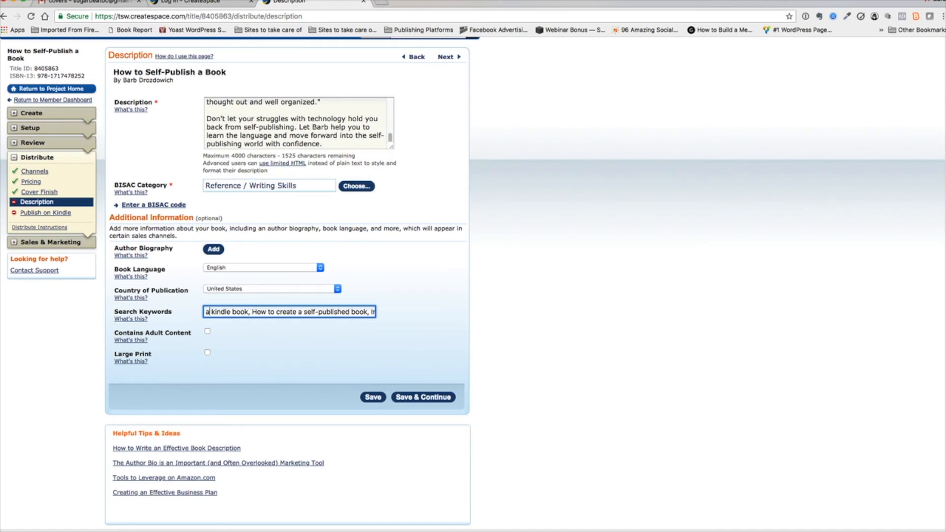
pyautogui.press('Left')
pyautogui.press('Left')
pyautogui.press('Left')
pyautogui.press('Left')
pyautogui.press('Left')
pyautogui.press('Left')
pyautogui.press('Left')
pyautogui.press('Left')
pyautogui.press('Left')
pyautogui.press('Left')
pyautogui.press('Left')
pyautogui.press('Left')
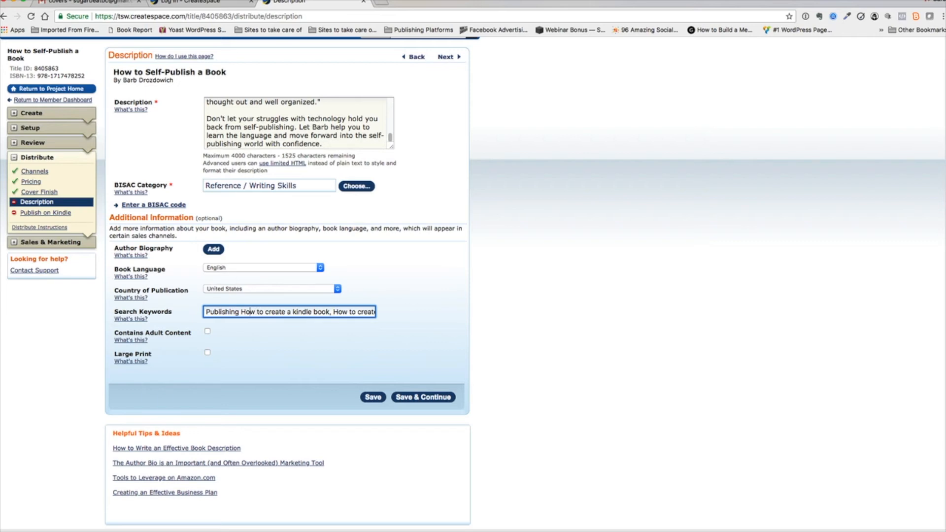
pyautogui.press('Left')
pyautogui.write(',')
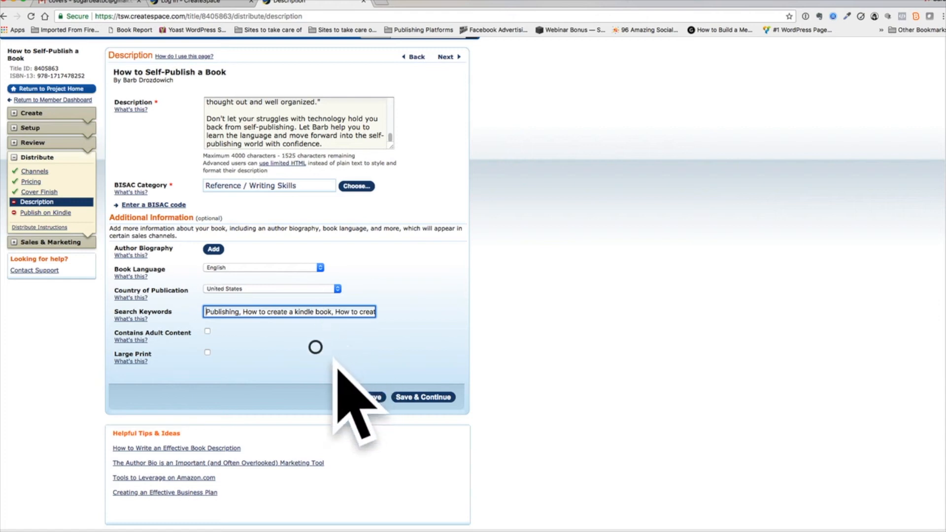
pyautogui.click(316, 345)
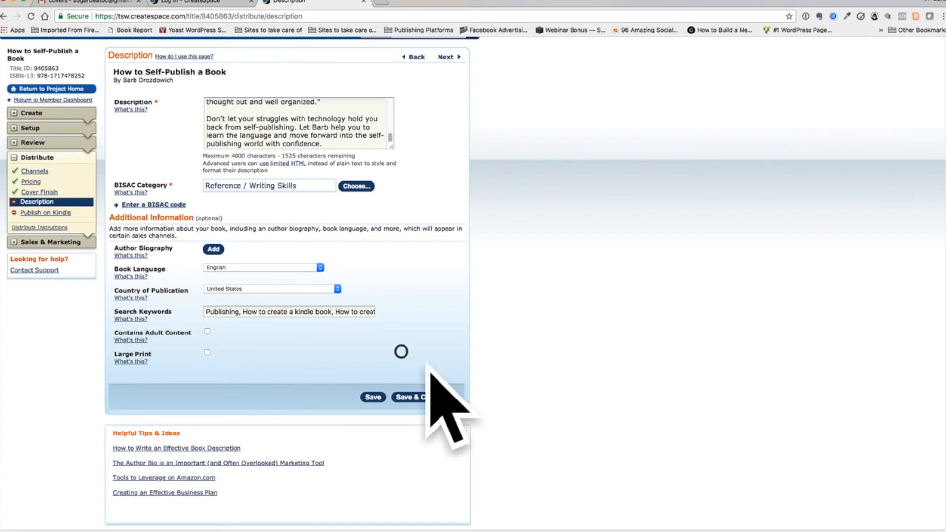
pyautogui.click(417, 398)
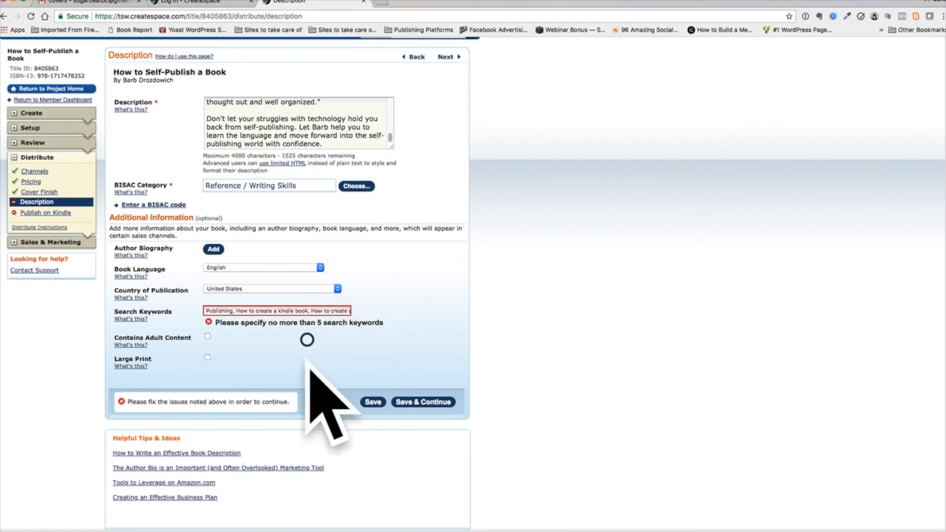
# Delete "Publishing Guide" and its comma from the end of the search keywords, and try to save and continue
pyautogui.click(311, 310)
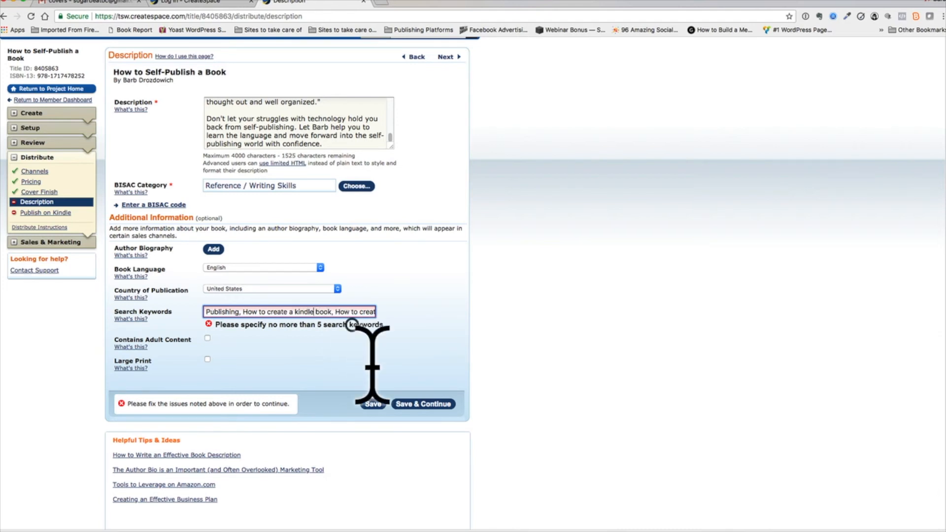
pyautogui.press('Right')
pyautogui.press('Right')
pyautogui.press('Right')
pyautogui.press('Right')
pyautogui.press('Right')
pyautogui.press('Right')
pyautogui.press('Right')
pyautogui.press('Right')
pyautogui.press('Right')
pyautogui.press('Right')
pyautogui.press('Right')
pyautogui.press('Right')
pyautogui.press('Right')
pyautogui.press('Right')
pyautogui.press('Right')
pyautogui.press('Right')
pyautogui.press('Right')
pyautogui.press('Right')
pyautogui.press('Right')
pyautogui.press('Right')
pyautogui.press('Right')
pyautogui.press('Right')
pyautogui.press('Right')
pyautogui.press('Right')
pyautogui.press('Right')
pyautogui.press('Right')
pyautogui.press('Right')
pyautogui.press('Right')
pyautogui.press('Right')
pyautogui.press('Right')
pyautogui.press('Right')
pyautogui.press('Right')
pyautogui.press('Right')
pyautogui.press('Right')
pyautogui.press('Right')
pyautogui.press('Right')
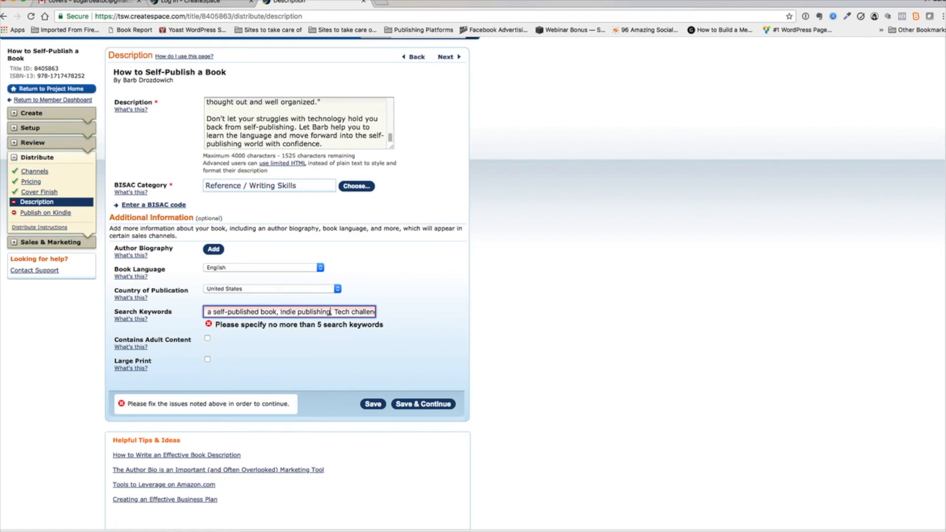
pyautogui.press('Right')
pyautogui.press('Right')
pyautogui.press('Right')
pyautogui.press('Right')
pyautogui.press('Right')
pyautogui.press('Right')
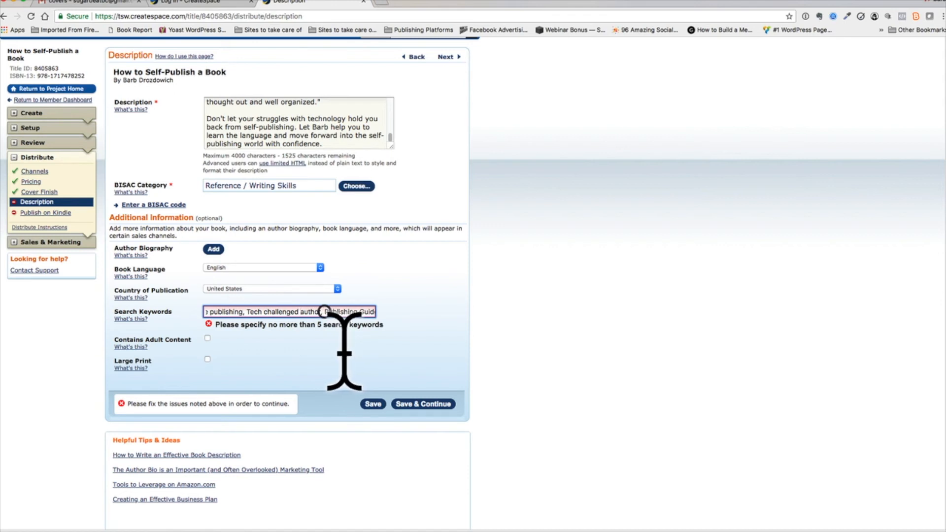
pyautogui.moveTo(324, 311); pyautogui.dragTo(389, 311)
pyautogui.press('BackSpace')
pyautogui.press('BackSpace')
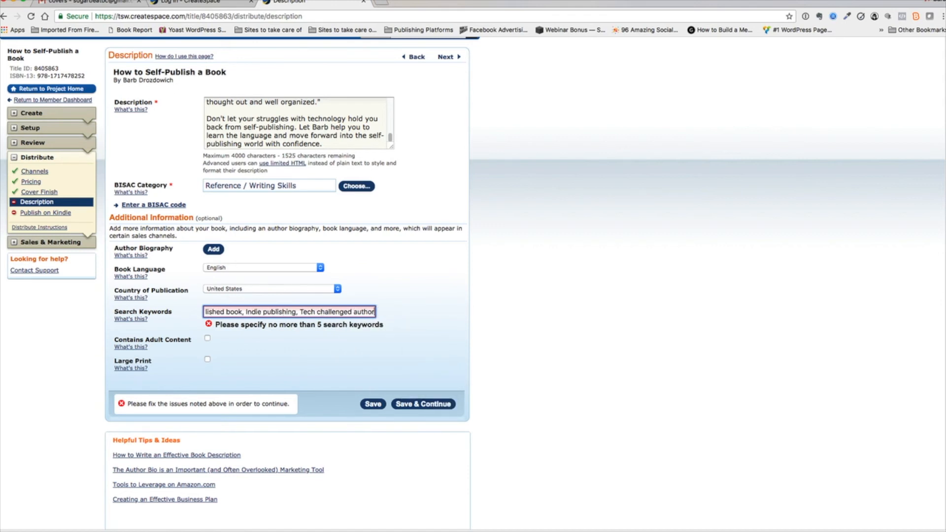
pyautogui.click(424, 404)
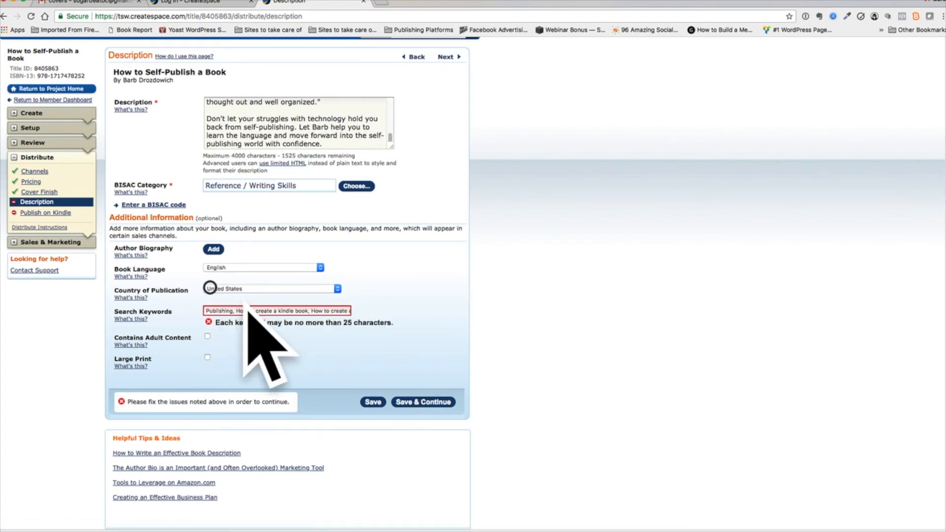
# Replace all search keywords with just "Publishing", save the description and continue to Publish on Kindle
pyautogui.moveTo(238, 310); pyautogui.dragTo(414, 308)
pyautogui.press('Left')
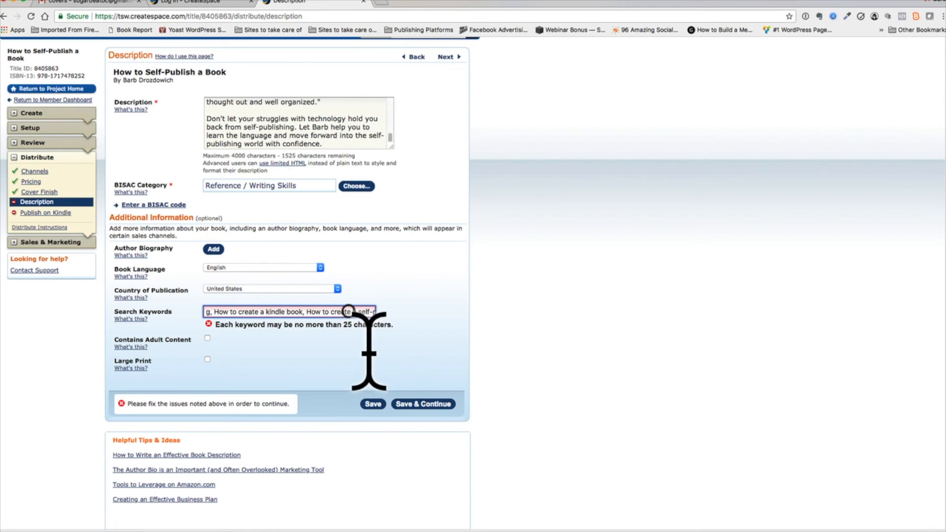
pyautogui.press('super+a')
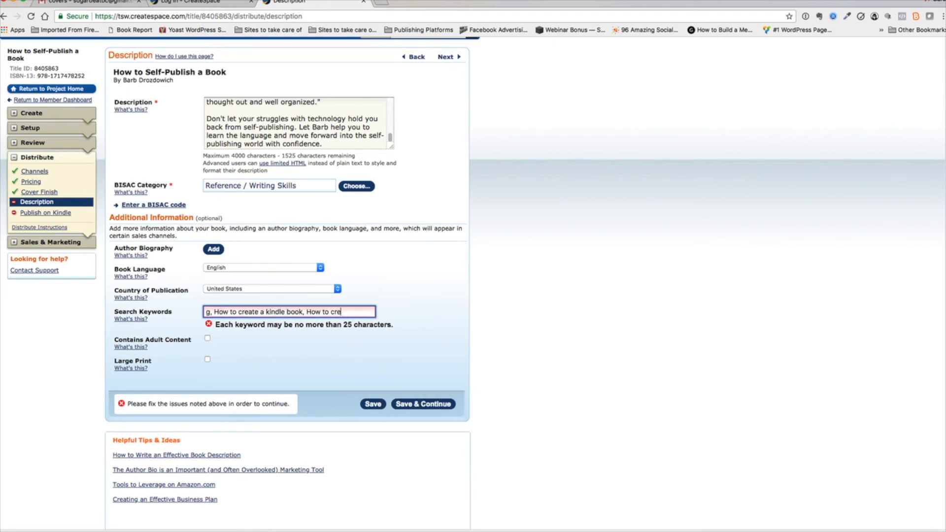
pyautogui.press('BackSpace')
pyautogui.press('BackSpace')
pyautogui.press('BackSpace')
pyautogui.press('BackSpace')
pyautogui.press('BackSpace')
pyautogui.press('BackSpace')
pyautogui.press('BackSpace')
pyautogui.press('BackSpace')
pyautogui.press('BackSpace')
pyautogui.press('BackSpace')
pyautogui.press('BackSpace')
pyautogui.press('BackSpace')
pyautogui.press('BackSpace')
pyautogui.press('BackSpace')
pyautogui.press('BackSpace')
pyautogui.press('BackSpace')
pyautogui.press('BackSpace')
pyautogui.press('BackSpace')
pyautogui.press('BackSpace')
pyautogui.press('BackSpace')
pyautogui.press('BackSpace')
pyautogui.press('BackSpace')
pyautogui.press('BackSpace')
pyautogui.press('BackSpace')
pyautogui.press('BackSpace')
pyautogui.press('BackSpace')
pyautogui.press('BackSpace')
pyautogui.press('BackSpace')
pyautogui.press('BackSpace')
pyautogui.press('BackSpace')
pyautogui.press('BackSpace')
pyautogui.press('BackSpace')
pyautogui.press('BackSpace')
pyautogui.press('BackSpace')
pyautogui.press('BackSpace')
pyautogui.press('BackSpace')
pyautogui.press('BackSpace')
pyautogui.press('BackSpace')
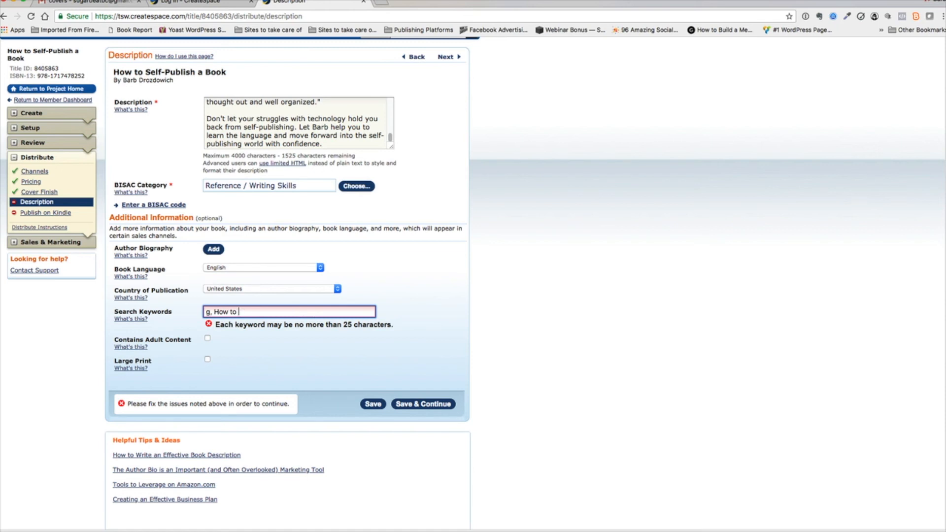
pyautogui.press('BackSpace')
pyautogui.press('BackSpace')
pyautogui.press('BackSpace')
pyautogui.press('BackSpace')
pyautogui.press('BackSpace')
pyautogui.write('Publishing')
pyautogui.click(419, 353)
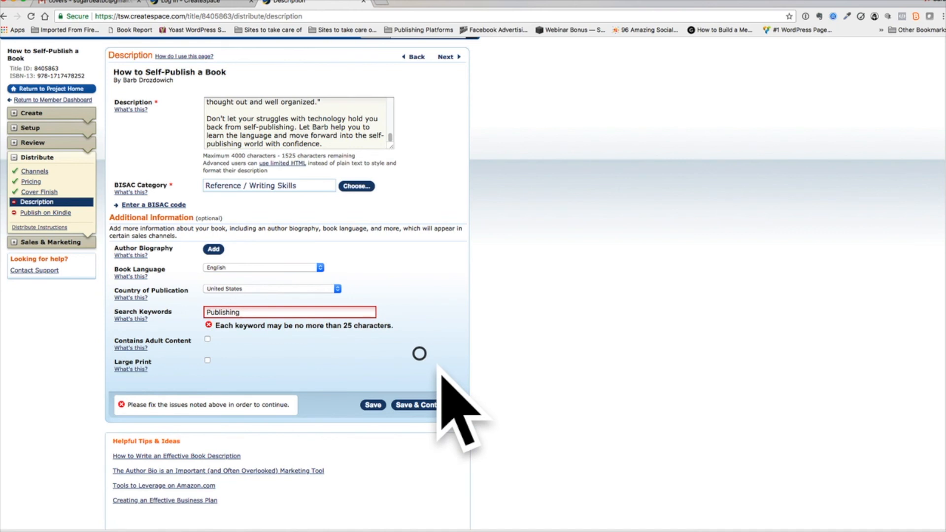
pyautogui.click(414, 405)
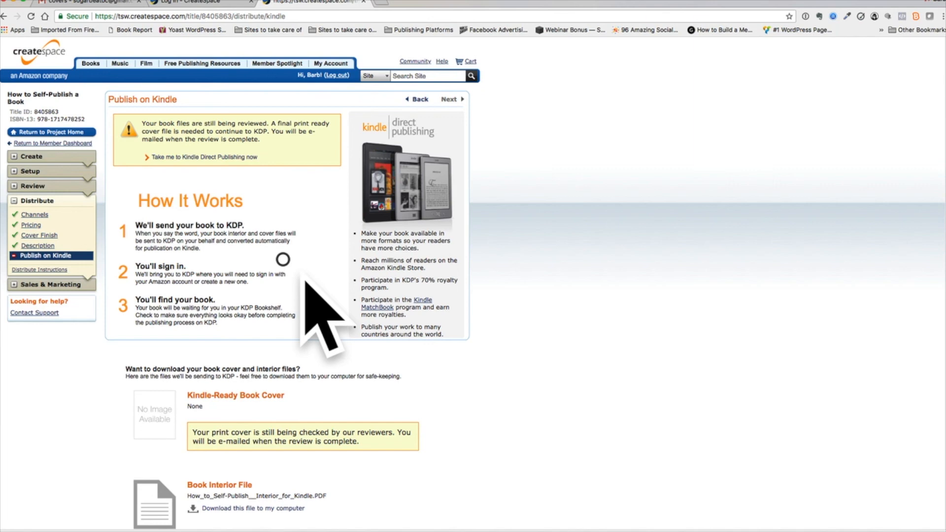
pyautogui.scroll(-5, 304, 280)
pyautogui.scroll(5, 304, 280)
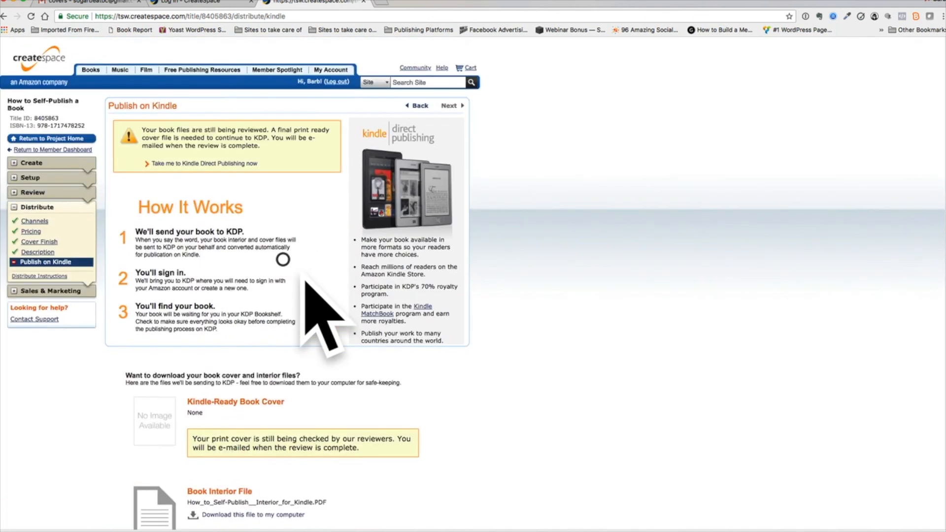